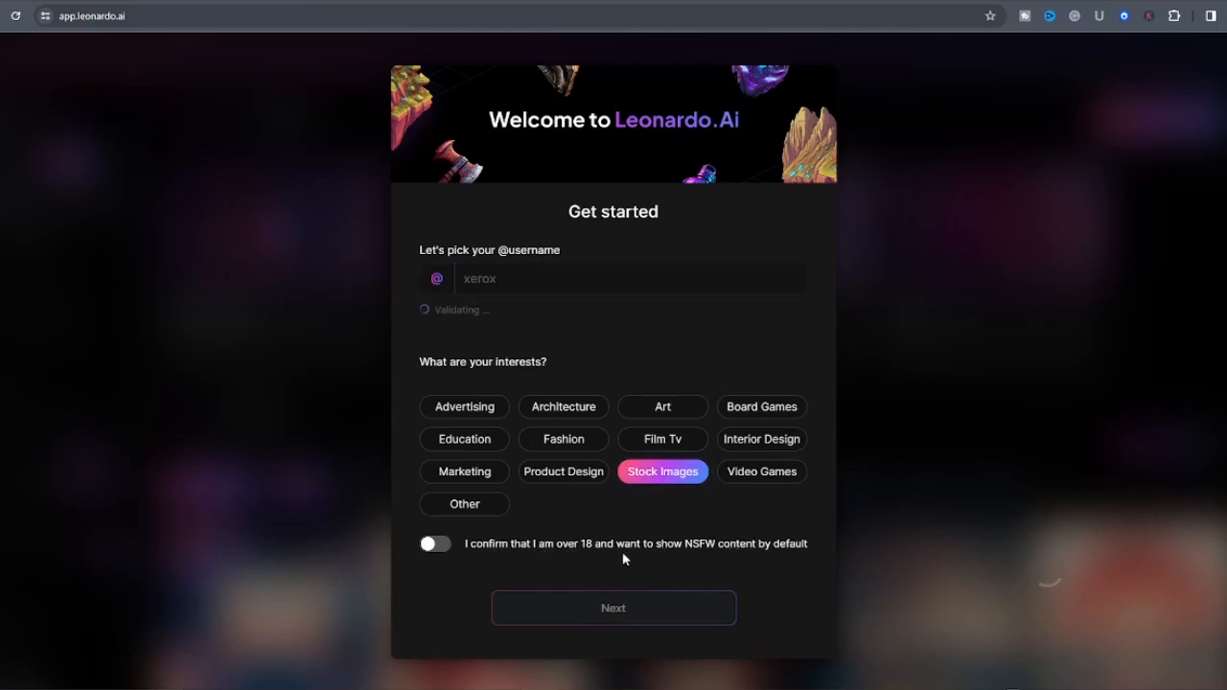
Complete the Get started form with the over-18 NSFW content option enabled, and postpone the Motion introduction
{"action": "left_click", "coordinate": [445, 545]}
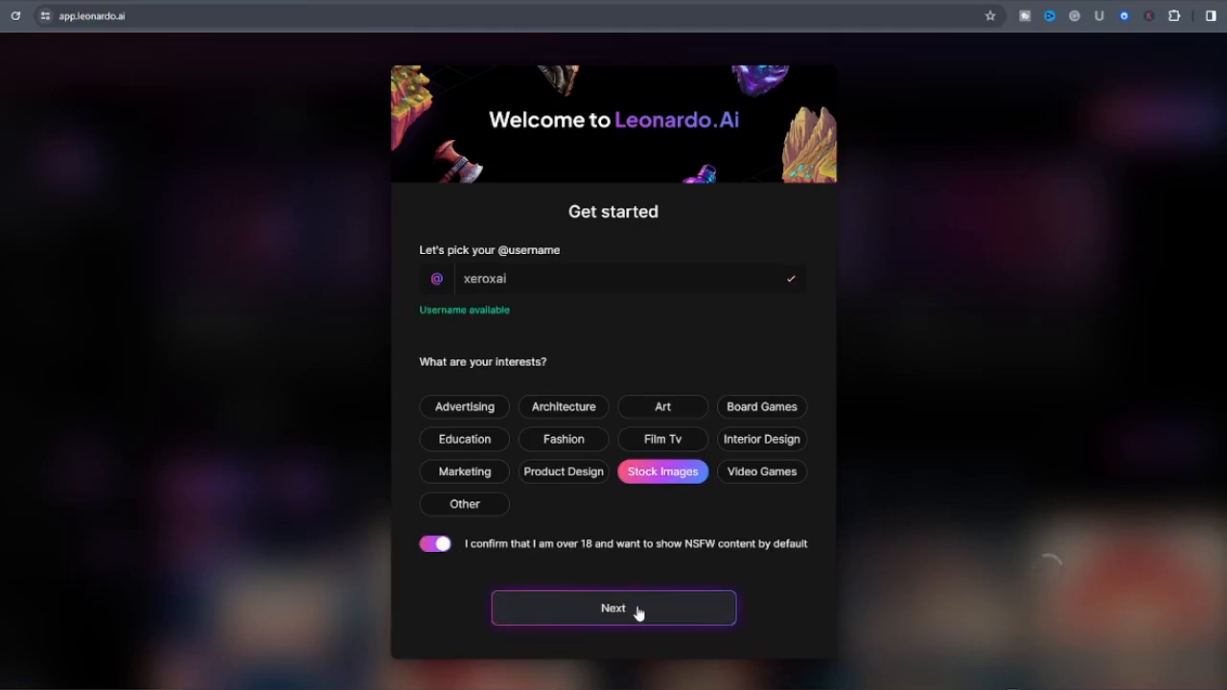
{"action": "left_click", "coordinate": [637, 610]}
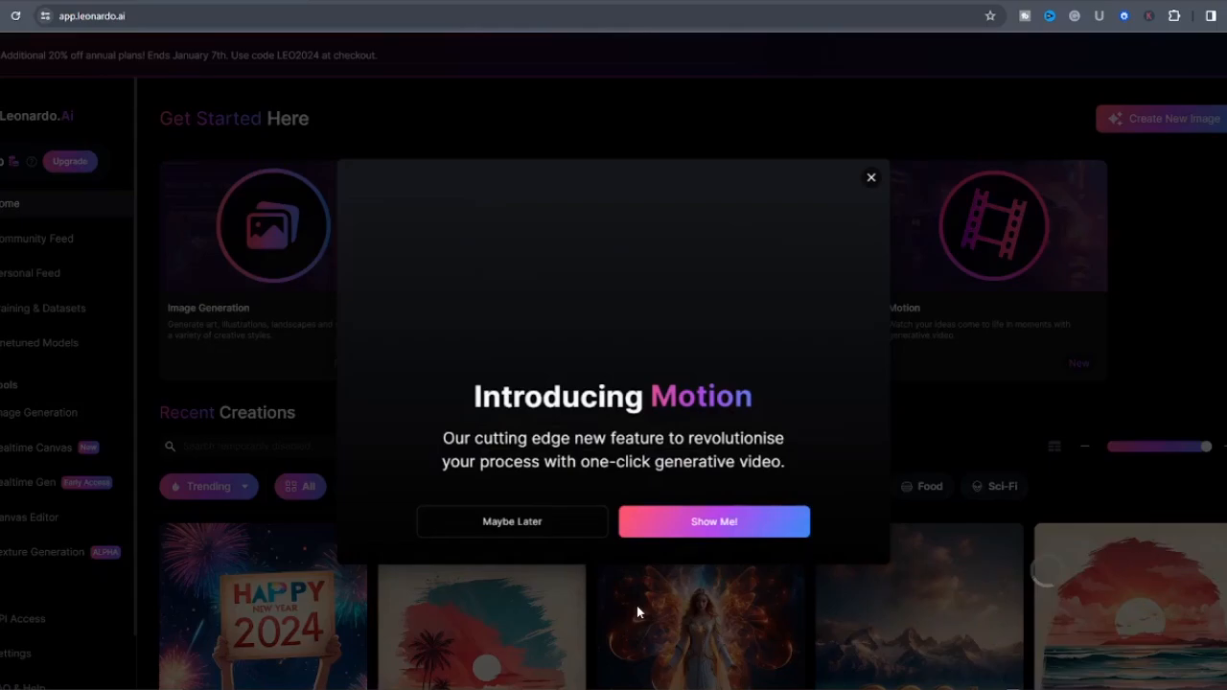
{"action": "left_click", "coordinate": [523, 528]}
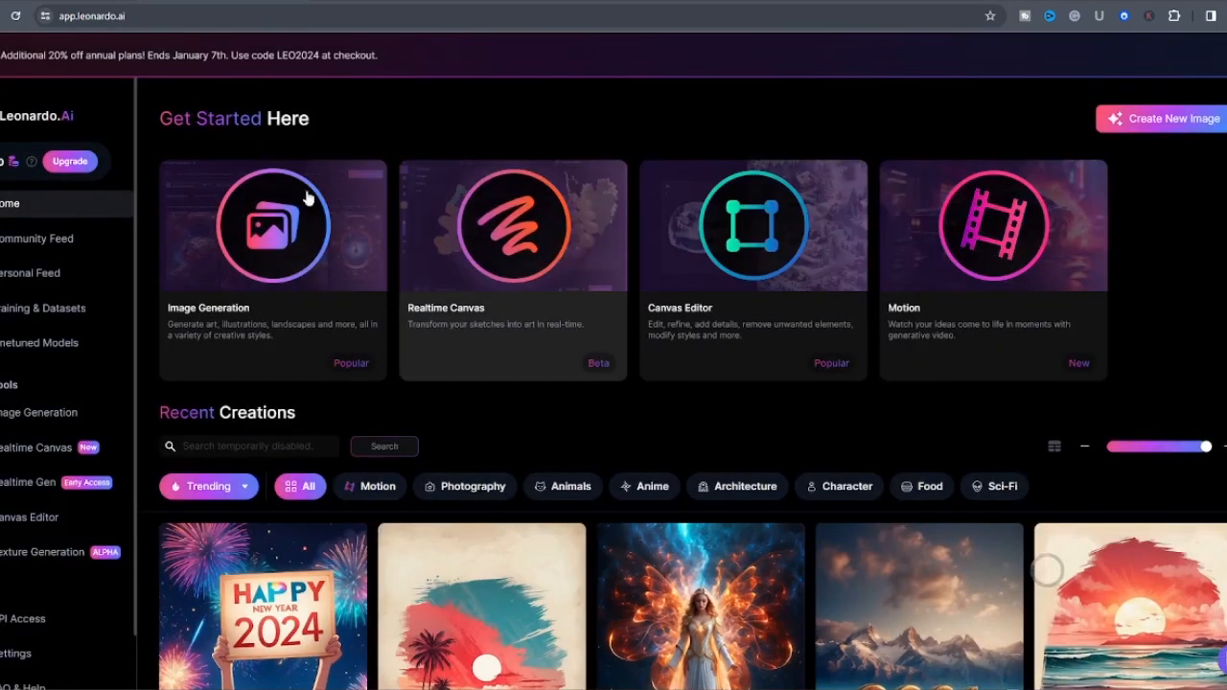
Open Image Generation and enter a prompt for a YouTube video wall with a good GB light setup, a book shelve with books, and gadgets
{"action": "left_click", "coordinate": [284, 275]}
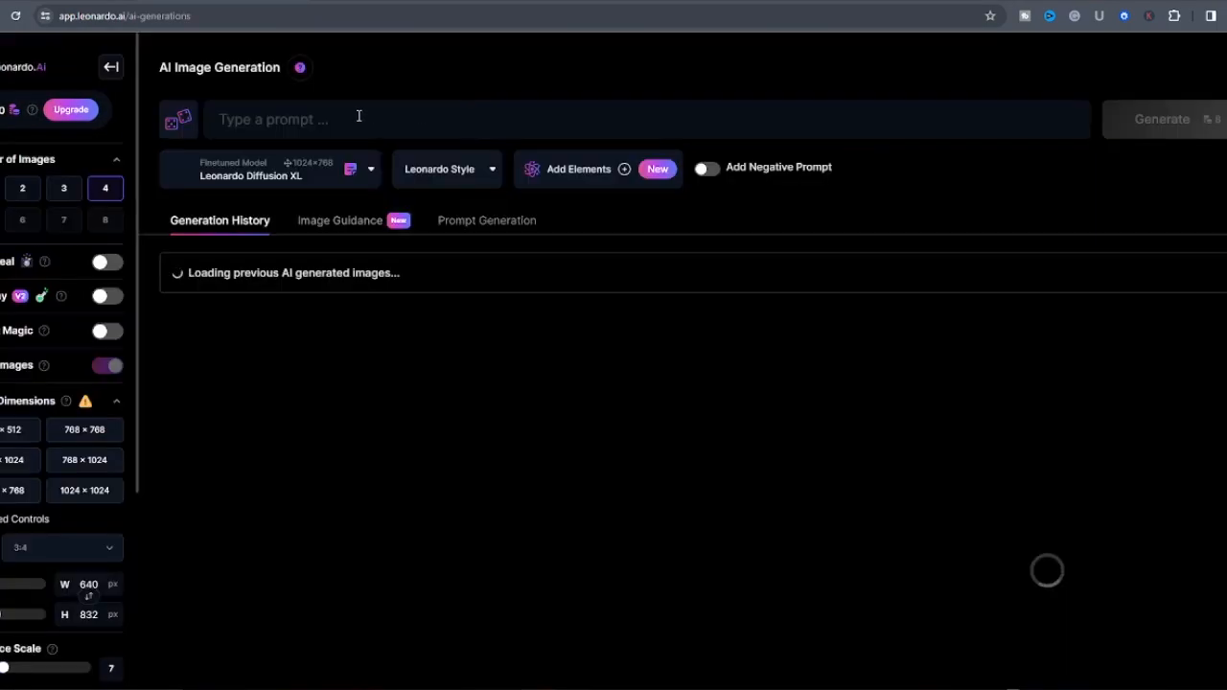
{"action": "left_click", "coordinate": [290, 120]}
{"action": "type", "text": "Design a good looking wall for a YouTube video with a good GB light setup and a nice book shelve with some books in the  book shelf and  some gadgets on the shelve"}
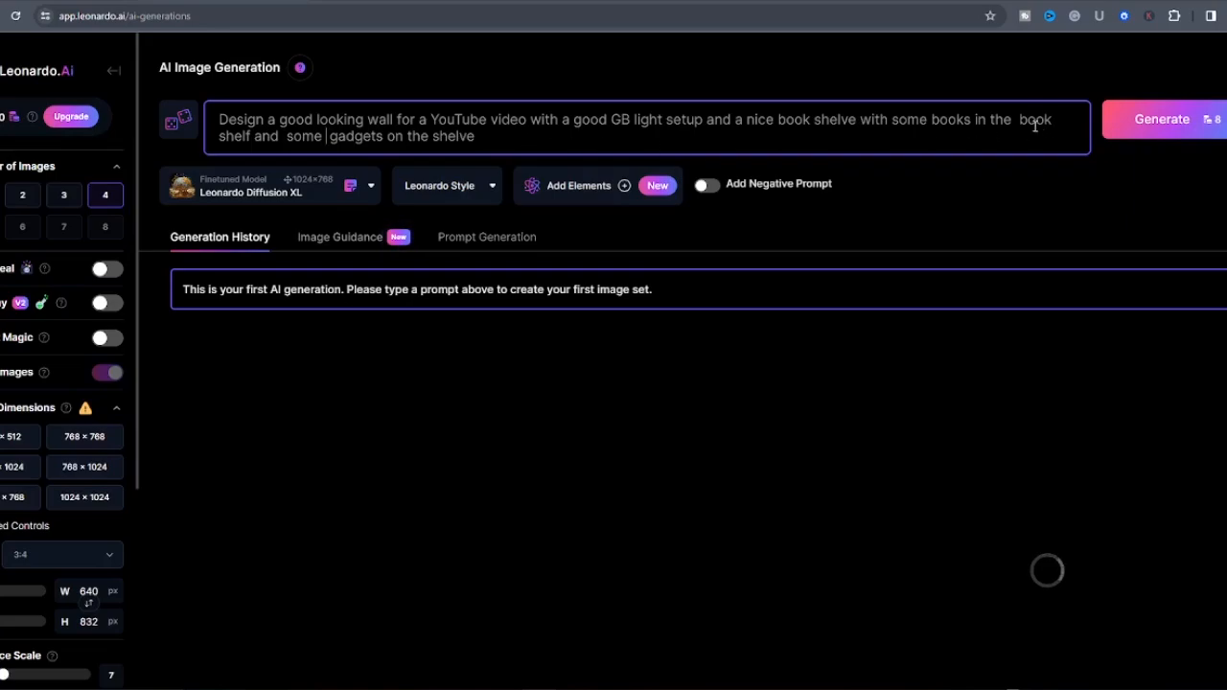
Generate four images from the prompt with PhotoReal and Alchemy on, Cinematic style, and 1080 × 720 px dimensions
{"action": "left_click", "coordinate": [922, 201]}
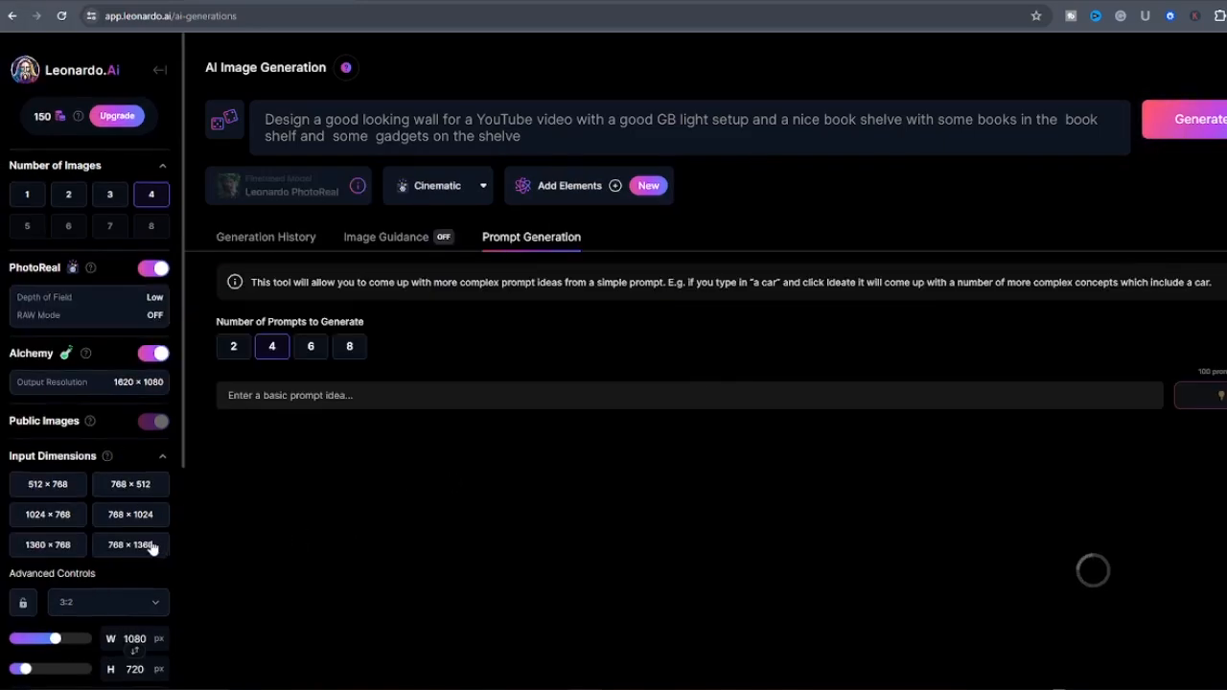
{"action": "scroll", "coordinate": [154, 546], "scroll_direction": "down", "scroll_amount": 3}
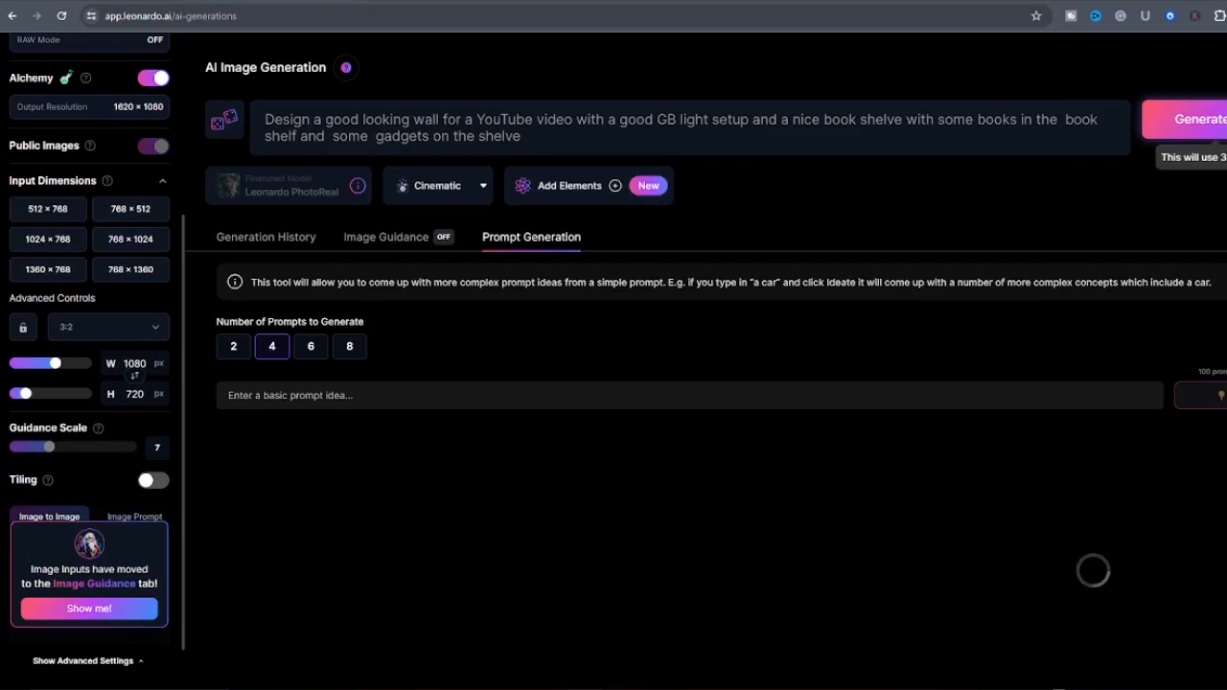
{"action": "left_click", "coordinate": [1210, 128]}
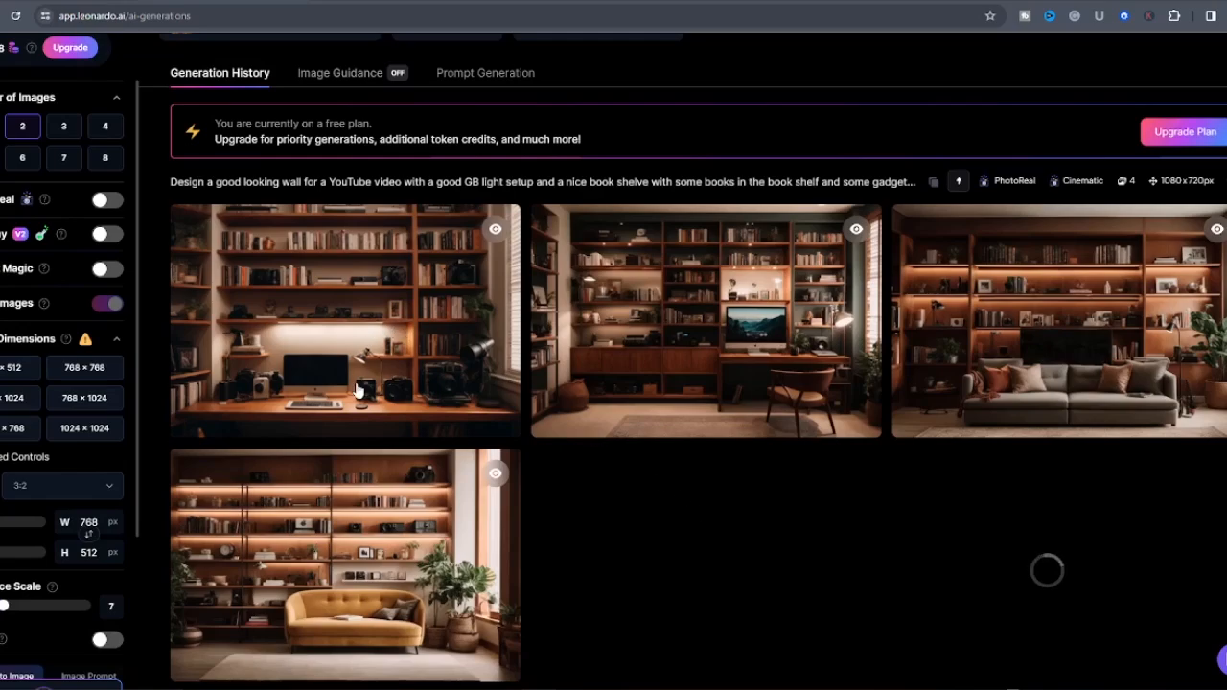
Open the first generated image, with the computer and cameras on the desk, and download it
{"action": "scroll", "coordinate": [393, 422], "scroll_direction": "up", "scroll_amount": 3}
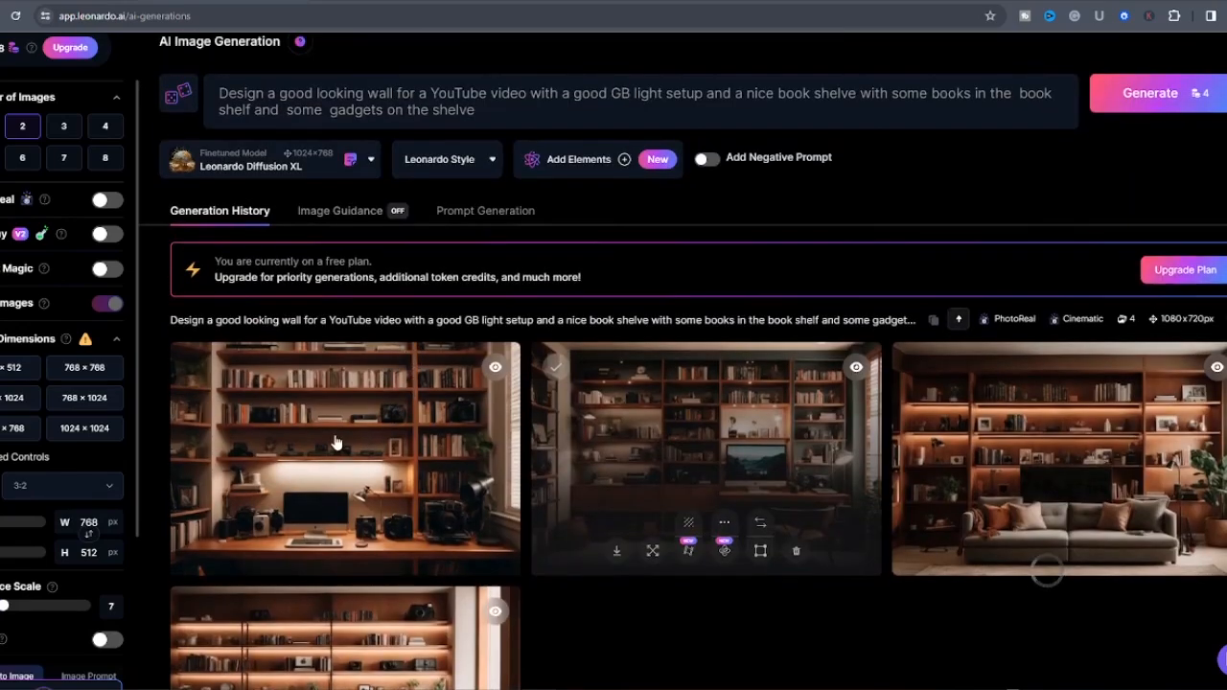
{"action": "left_click", "coordinate": [335, 441]}
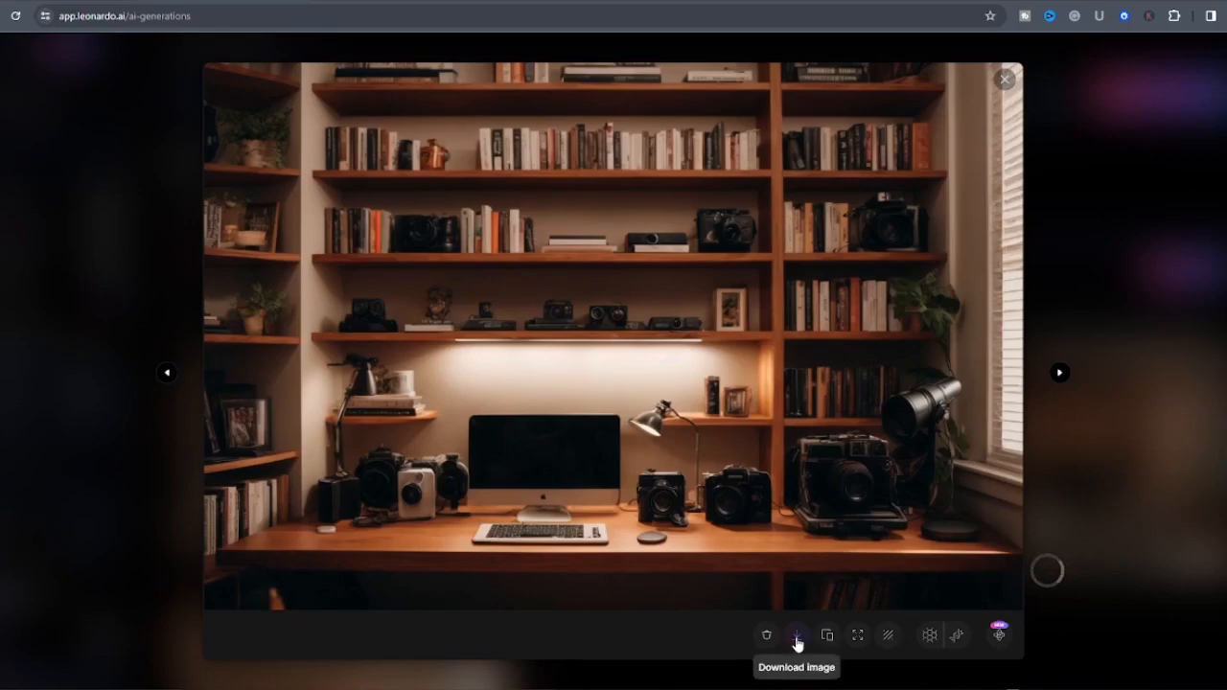
{"action": "left_click", "coordinate": [797, 636]}
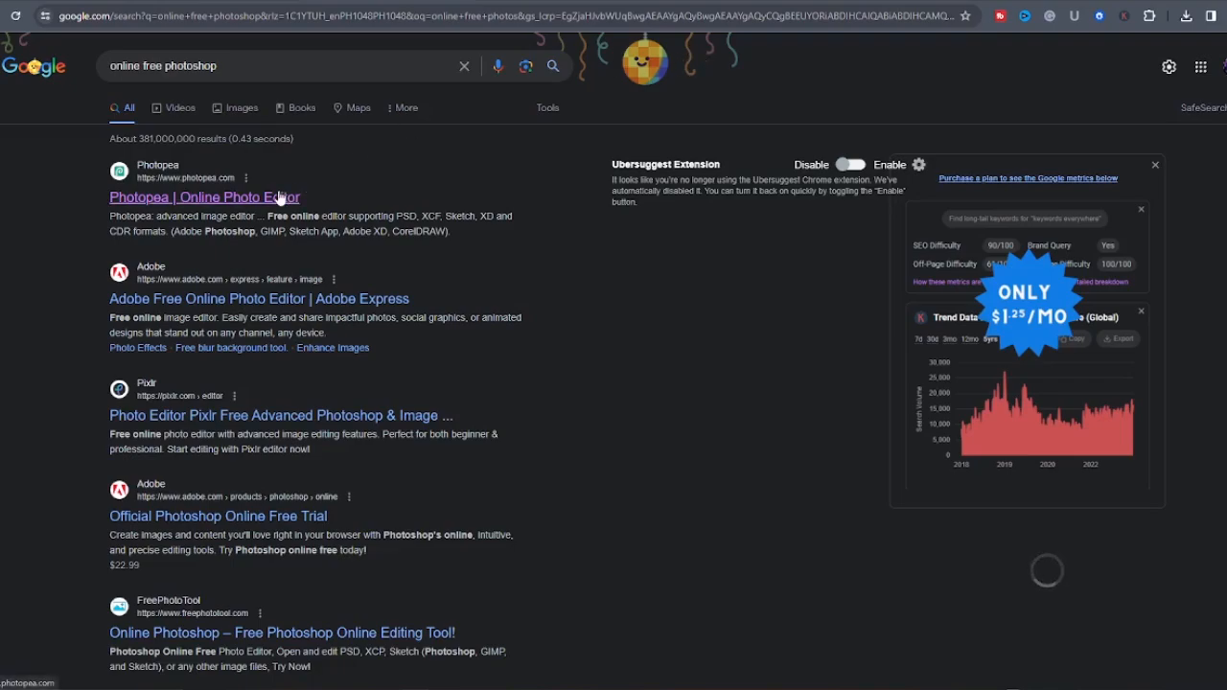
Open the Photopea online photo editor from the search results and create a new 1280 × 720 px project
{"action": "left_click", "coordinate": [164, 201]}
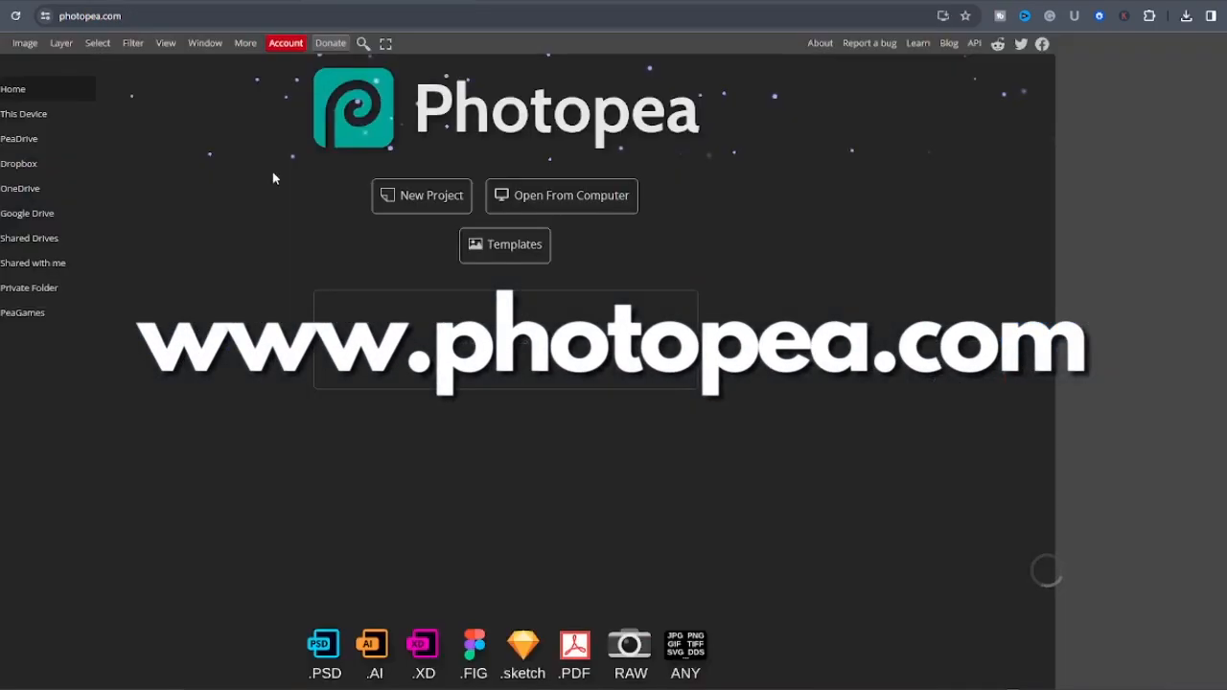
{"action": "left_click", "coordinate": [433, 196]}
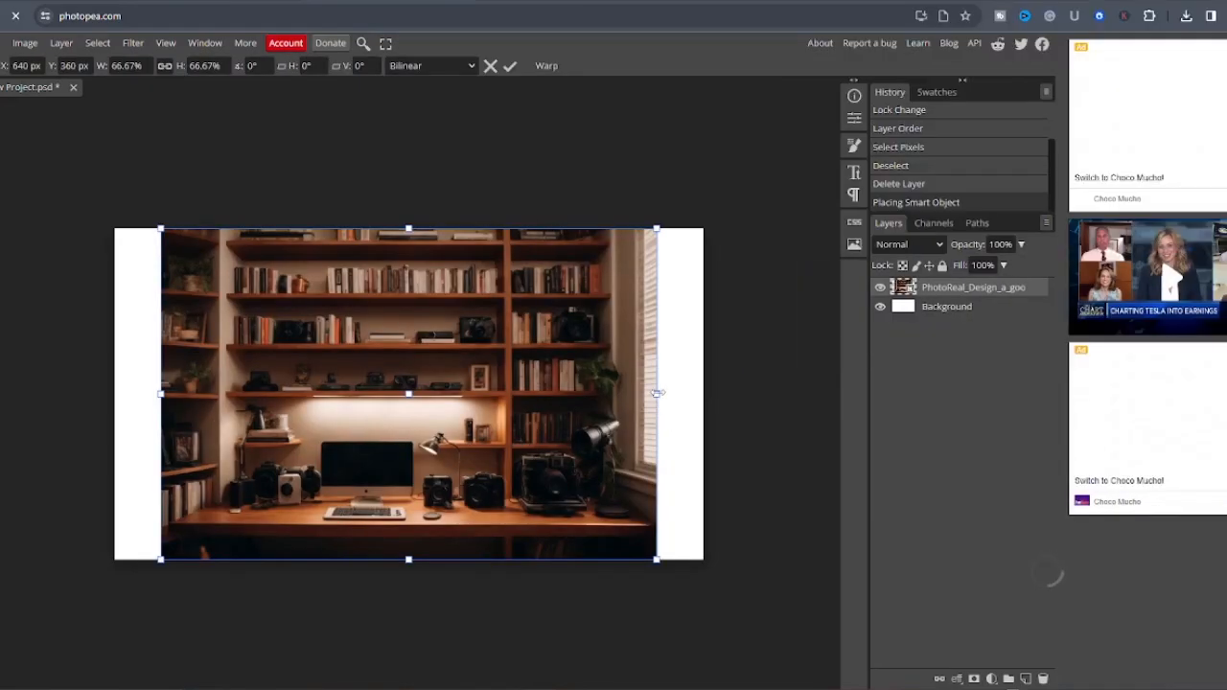
Enlarge and reposition the placed bookshelf image until it covers the whole white canvas, and apply the transform
{"action": "left_click_drag", "start_coordinate": [656, 393], "coordinate": [714, 393]}
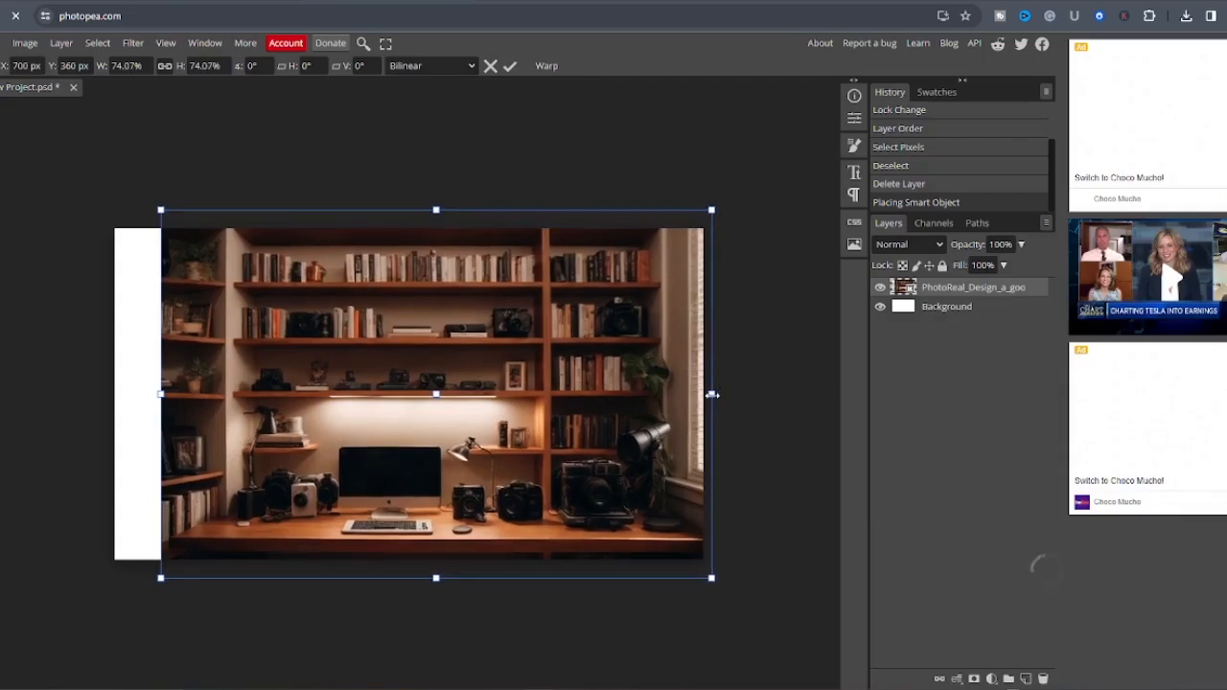
{"action": "left_click_drag", "start_coordinate": [160, 393], "coordinate": [111, 393]}
{"action": "left_click_drag", "start_coordinate": [625, 424], "coordinate": [627, 395]}
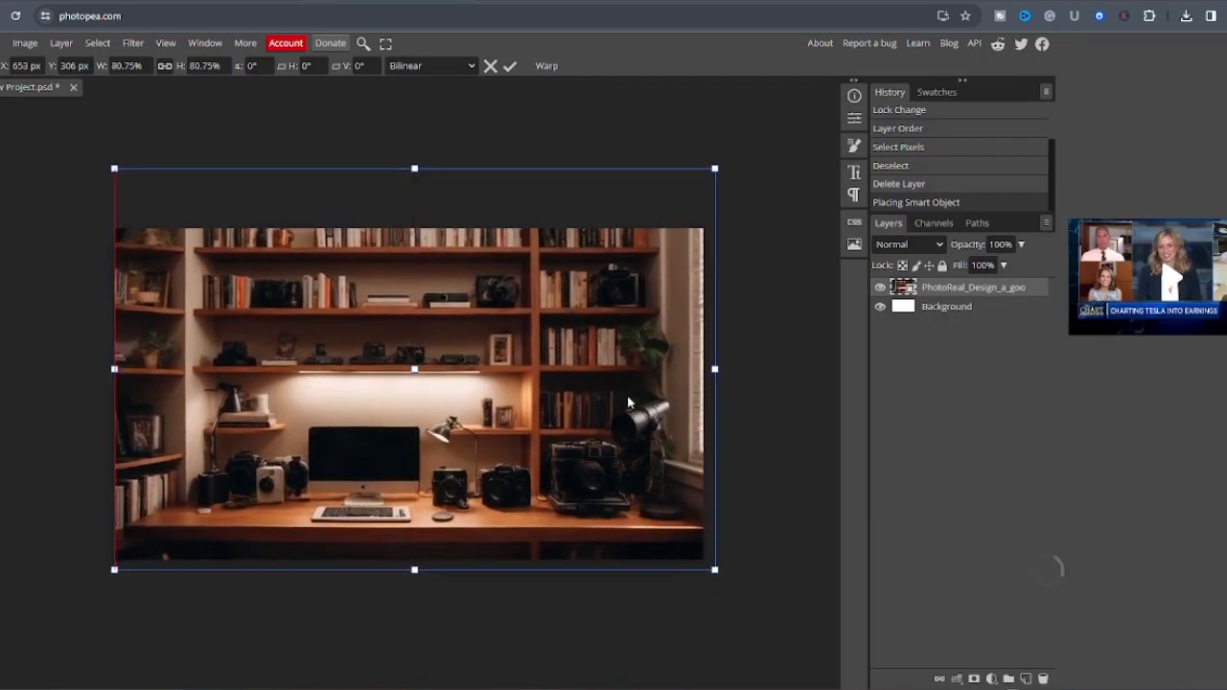
{"action": "left_click_drag", "start_coordinate": [711, 363], "coordinate": [742, 364]}
{"action": "left_click_drag", "start_coordinate": [106, 364], "coordinate": [71, 364]}
{"action": "left_click_drag", "start_coordinate": [328, 213], "coordinate": [328, 194]}
{"action": "key", "text": "Return"}
Export the project as a PNG at 1280 × 720 px, naming the file "youtube wall"
{"action": "left_click", "coordinate": [9, 43]}
{"action": "mouse_move", "coordinate": [84, 246]}
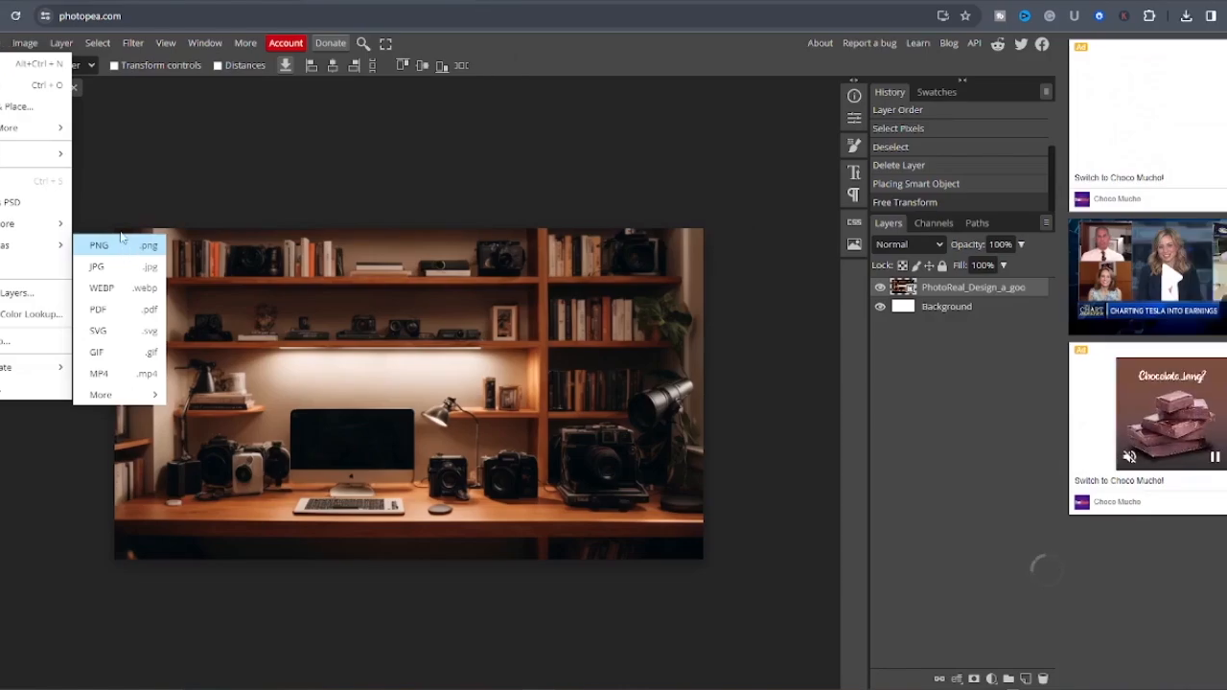
{"action": "left_click", "coordinate": [168, 251]}
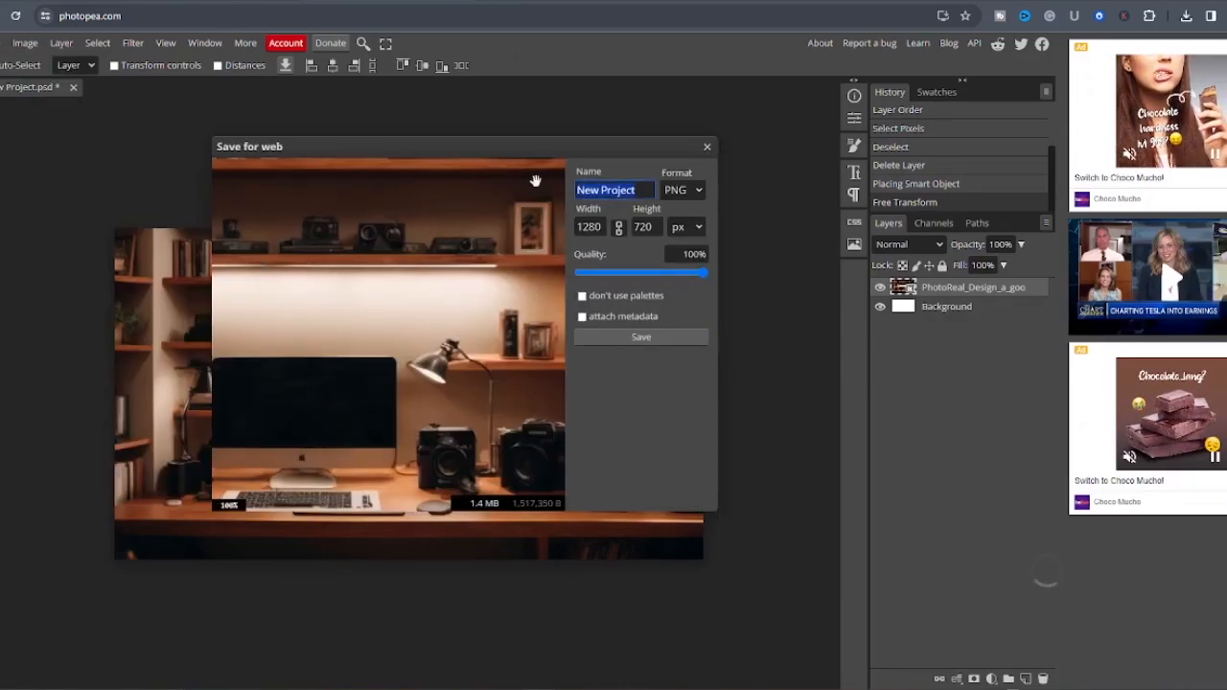
{"action": "type", "text": "youtube"}
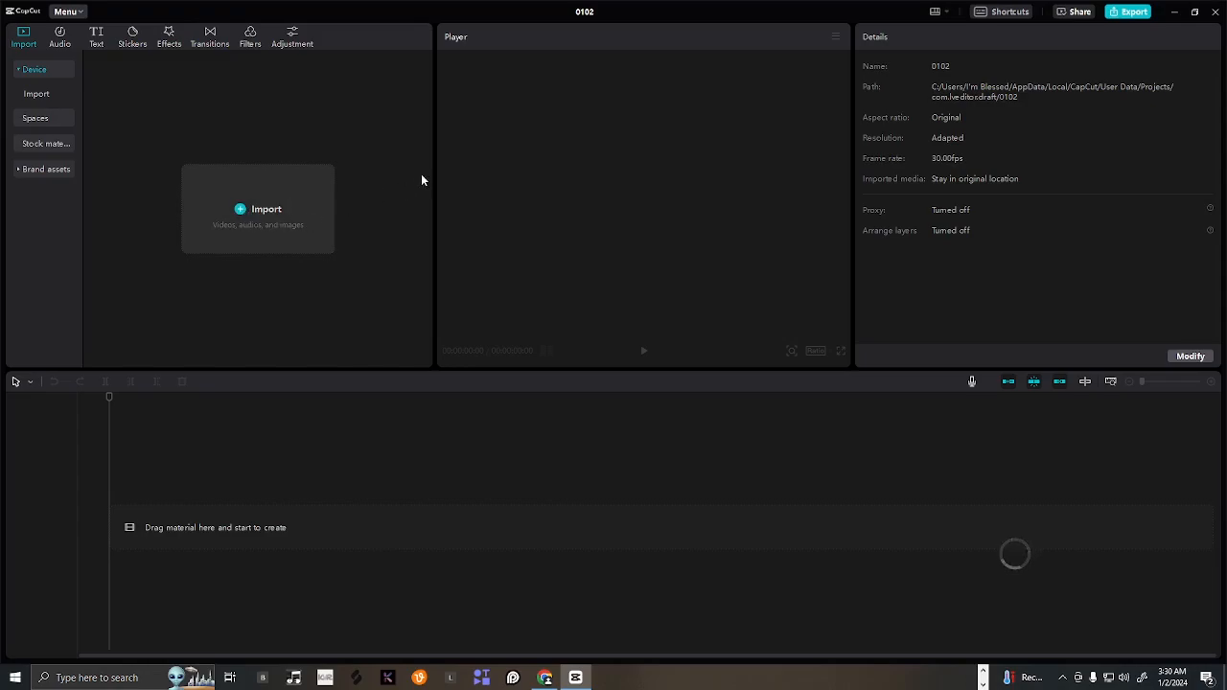
Switch to CapCut and import youtube wall.png together with the two clips of women
{"action": "left_click", "coordinate": [258, 209]}
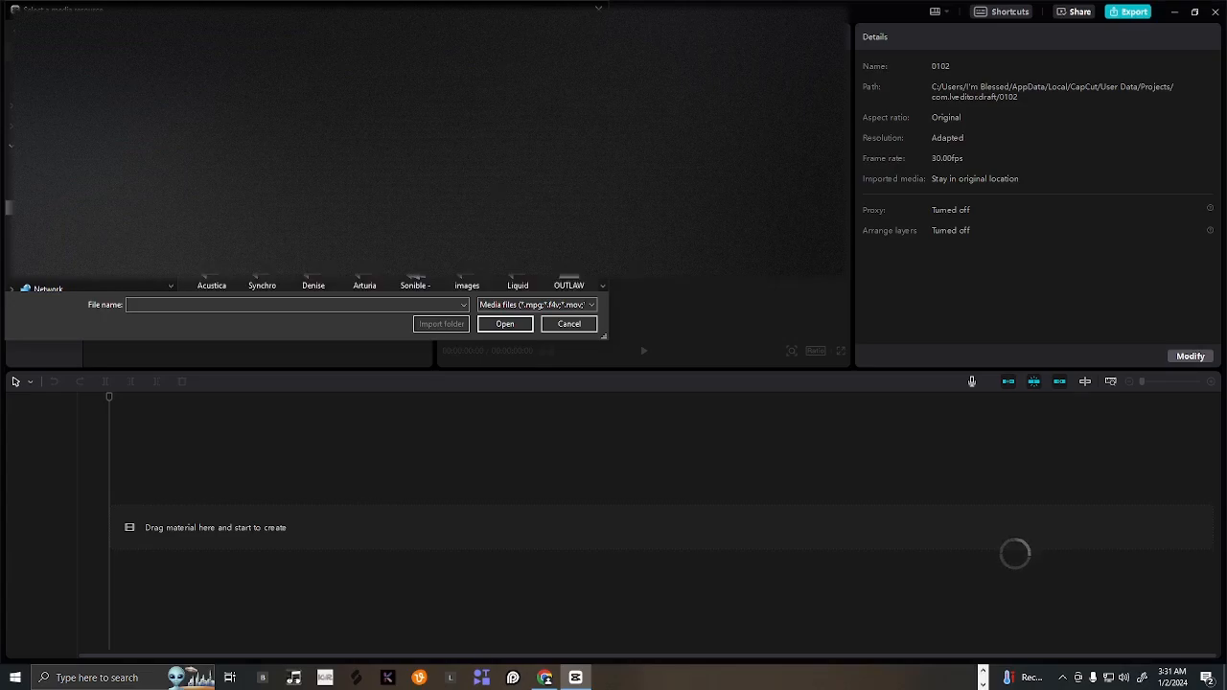
{"action": "left_click_drag", "start_coordinate": [602, 240], "coordinate": [604, 296]}
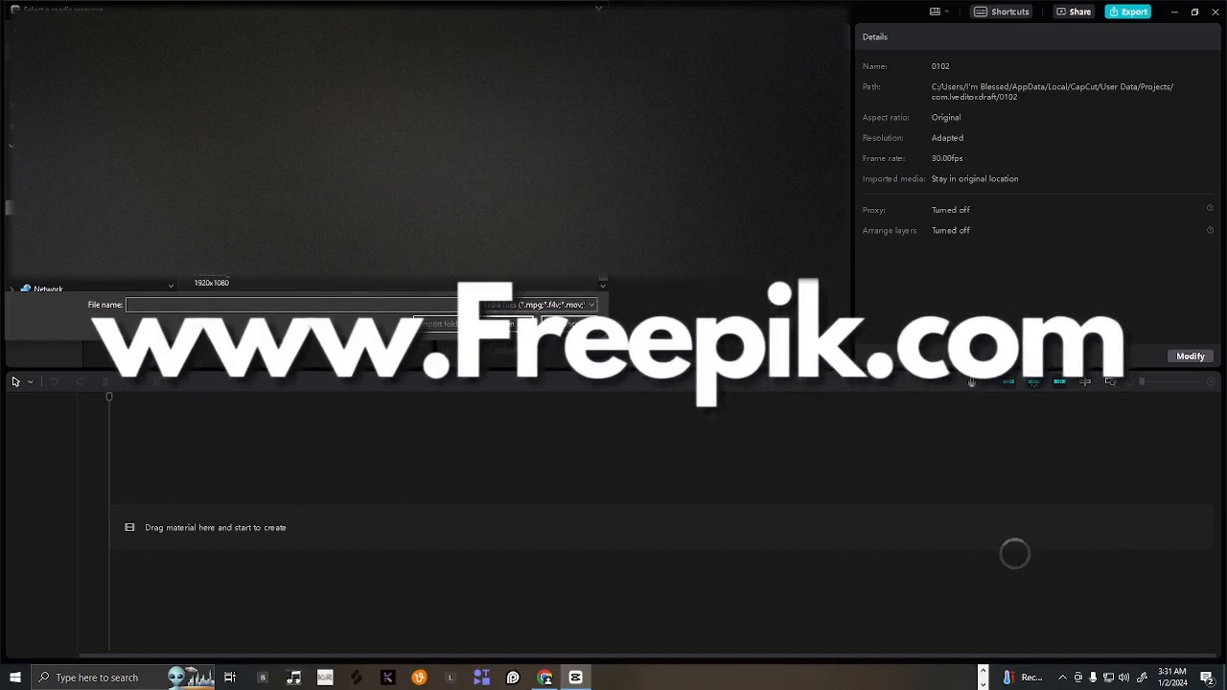
{"action": "double_click", "coordinate": [569, 276]}
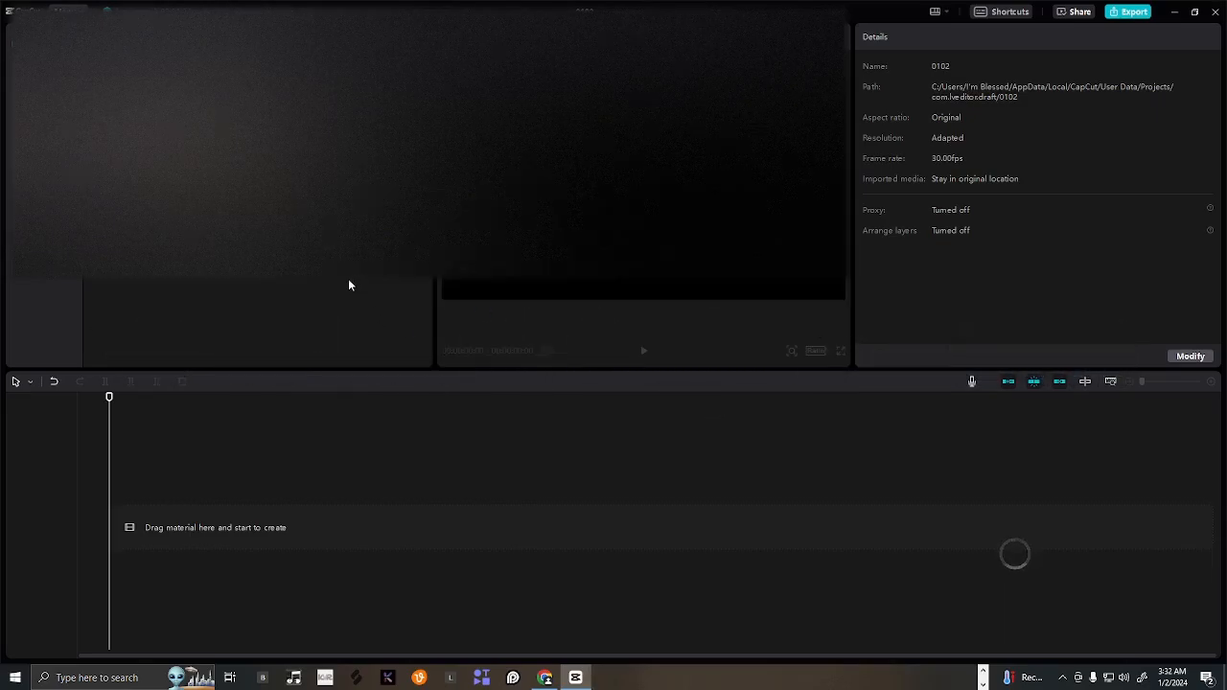
Add youtube wall.png to the timeline and extend its duration to 00:00:09:08
{"action": "left_click", "coordinate": [159, 166]}
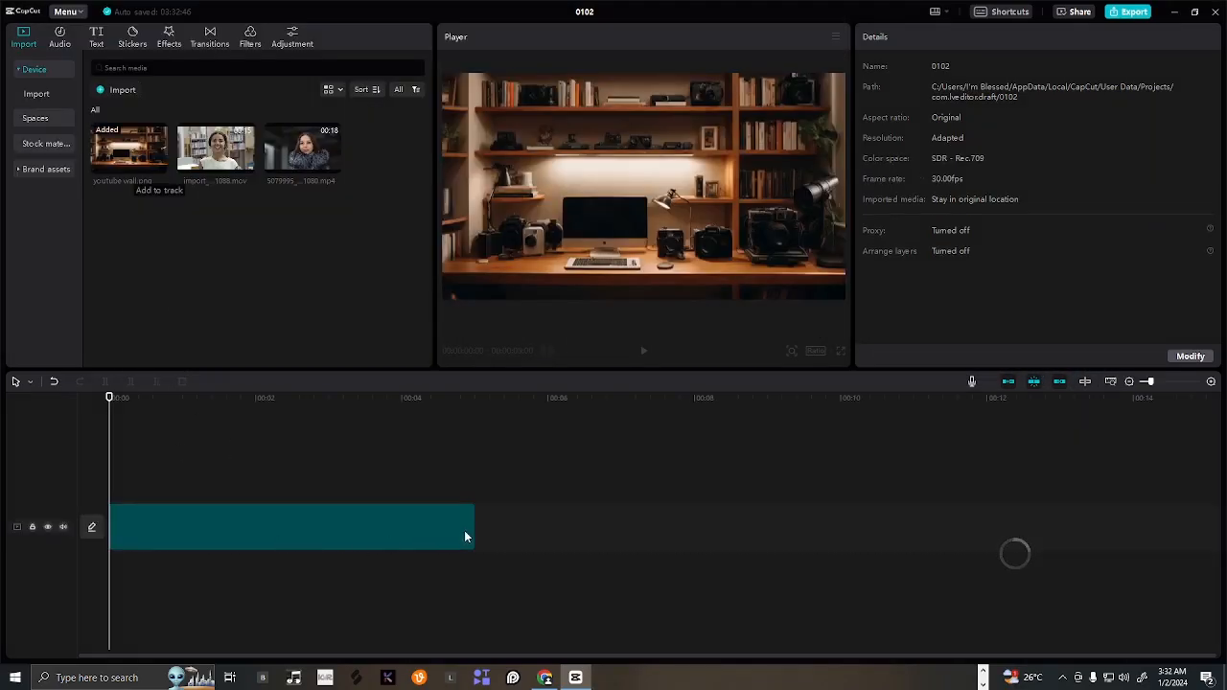
{"action": "left_click_drag", "start_coordinate": [476, 530], "coordinate": [784, 537]}
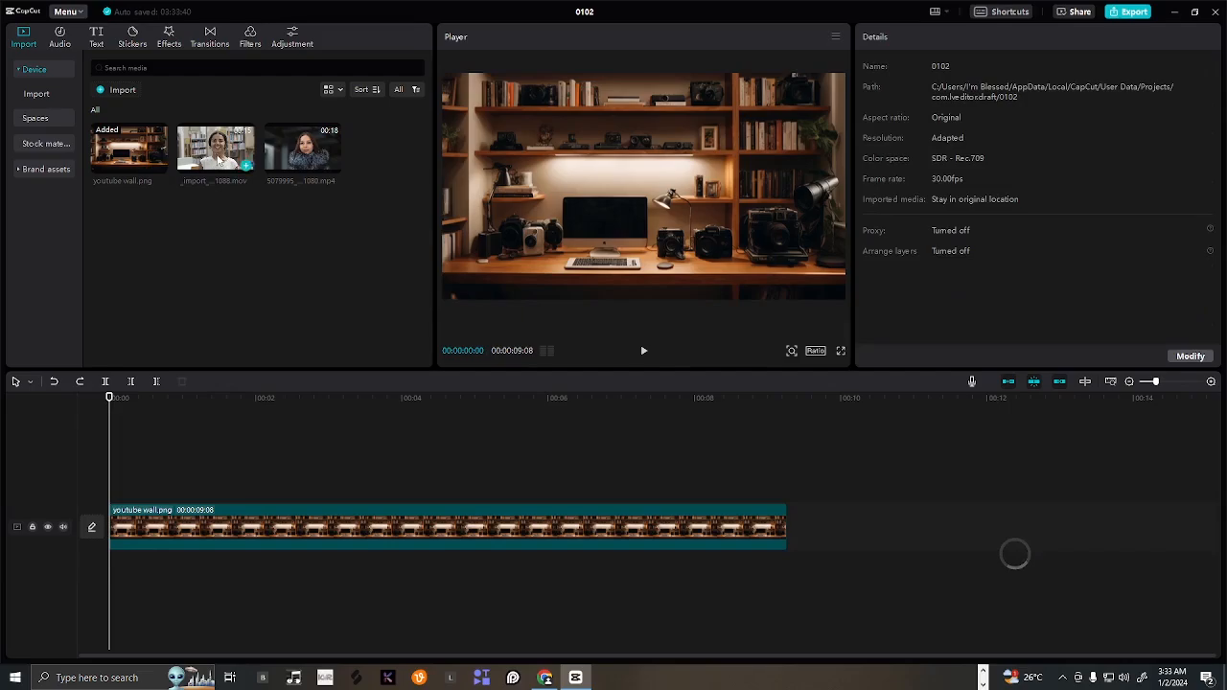
Place the .mov clip of the woman in white above the wall image, and extend the image to the clip's length of 00:00:14:26
{"action": "left_click_drag", "start_coordinate": [221, 155], "coordinate": [182, 576]}
{"action": "left_click", "coordinate": [782, 537]}
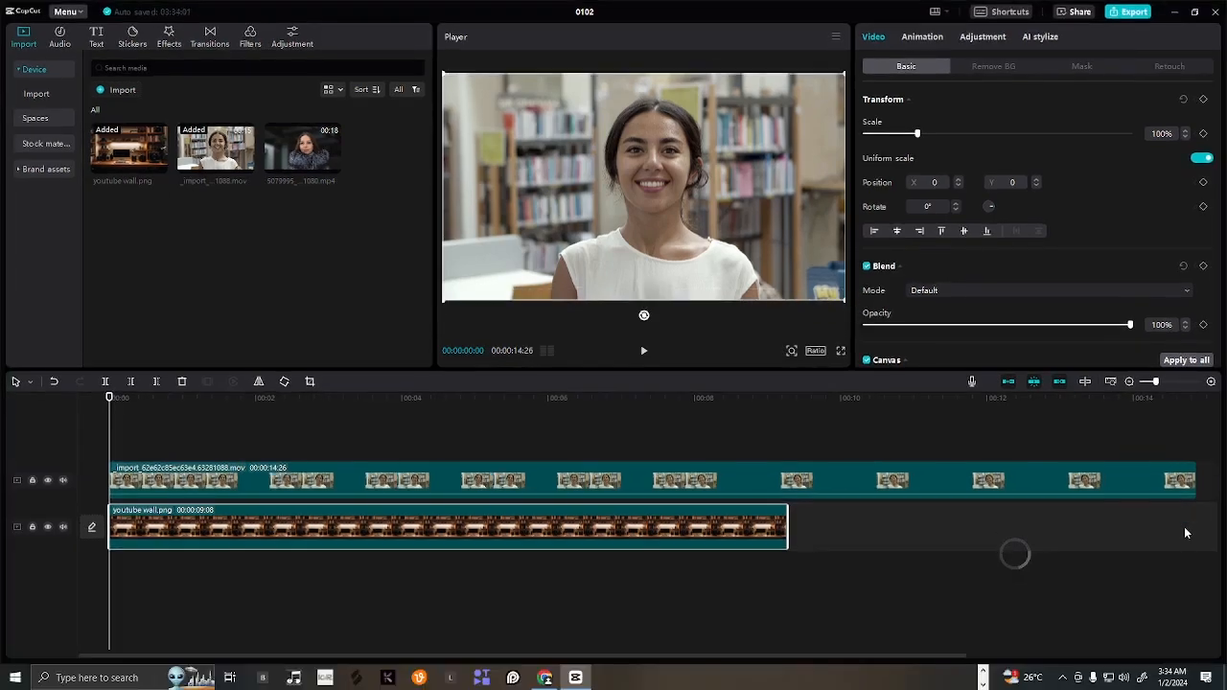
{"action": "left_click_drag", "start_coordinate": [1185, 533], "coordinate": [1189, 526]}
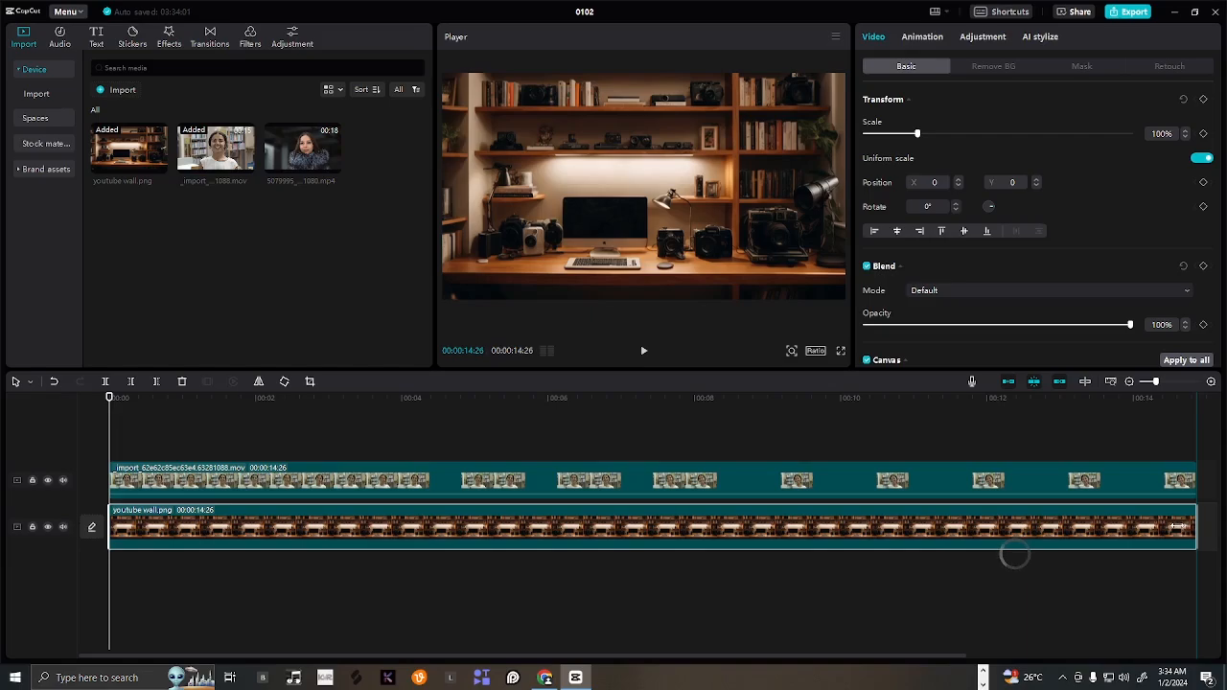
Remove the background from the woman's clip with Auto removal and preview the composite in full screen
{"action": "left_click", "coordinate": [434, 487]}
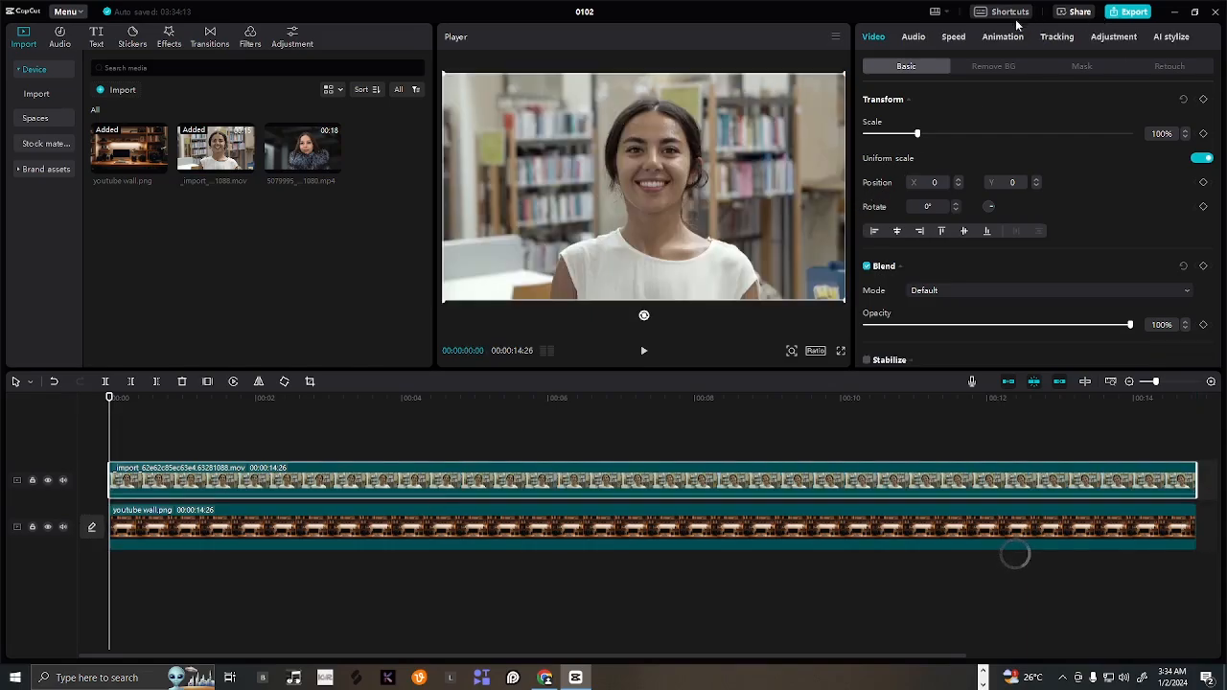
{"action": "left_click", "coordinate": [996, 69]}
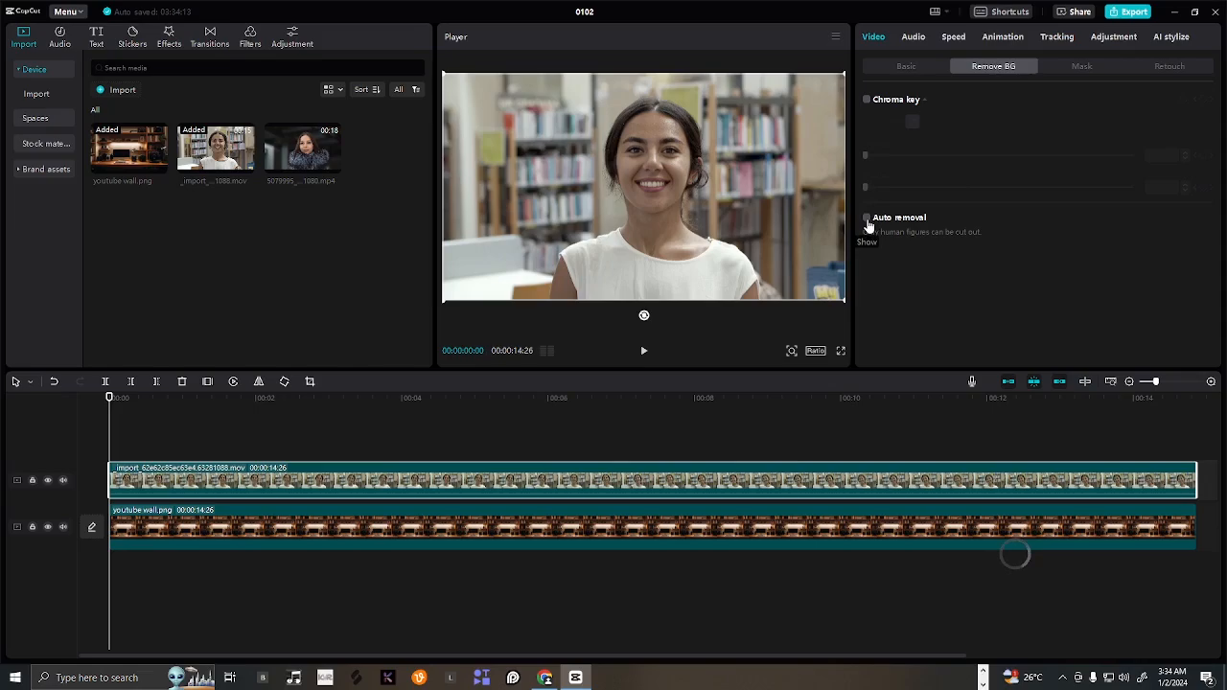
{"action": "left_click", "coordinate": [867, 220]}
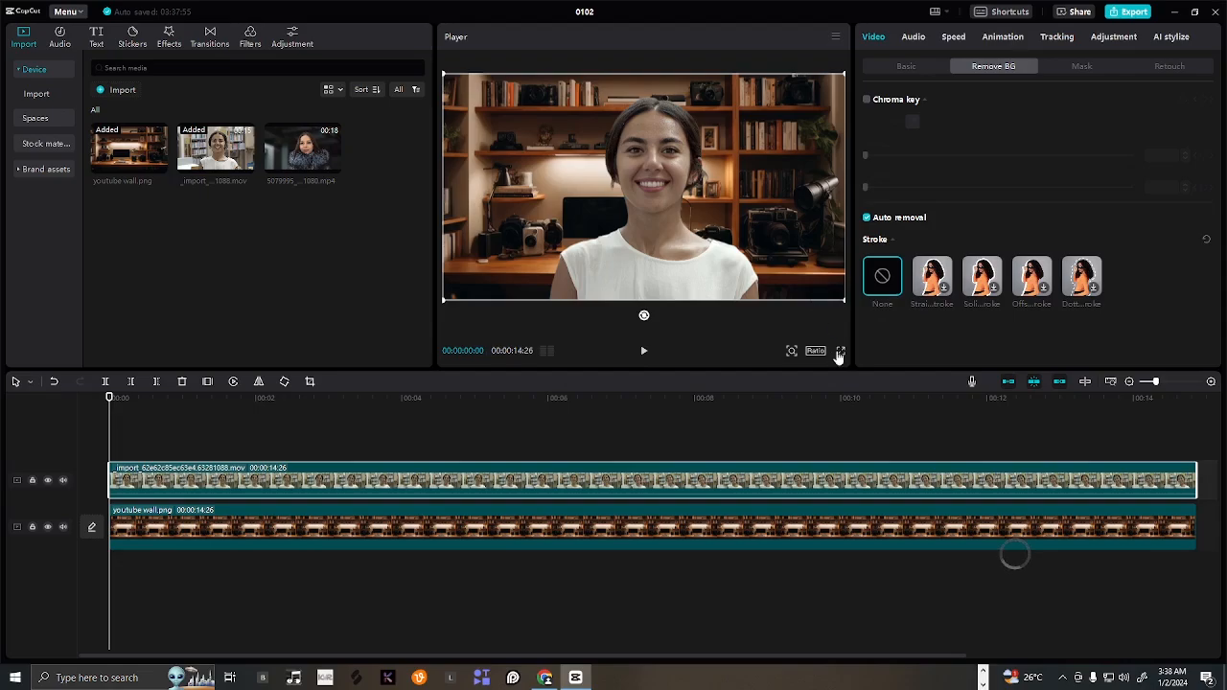
{"action": "left_click", "coordinate": [839, 353]}
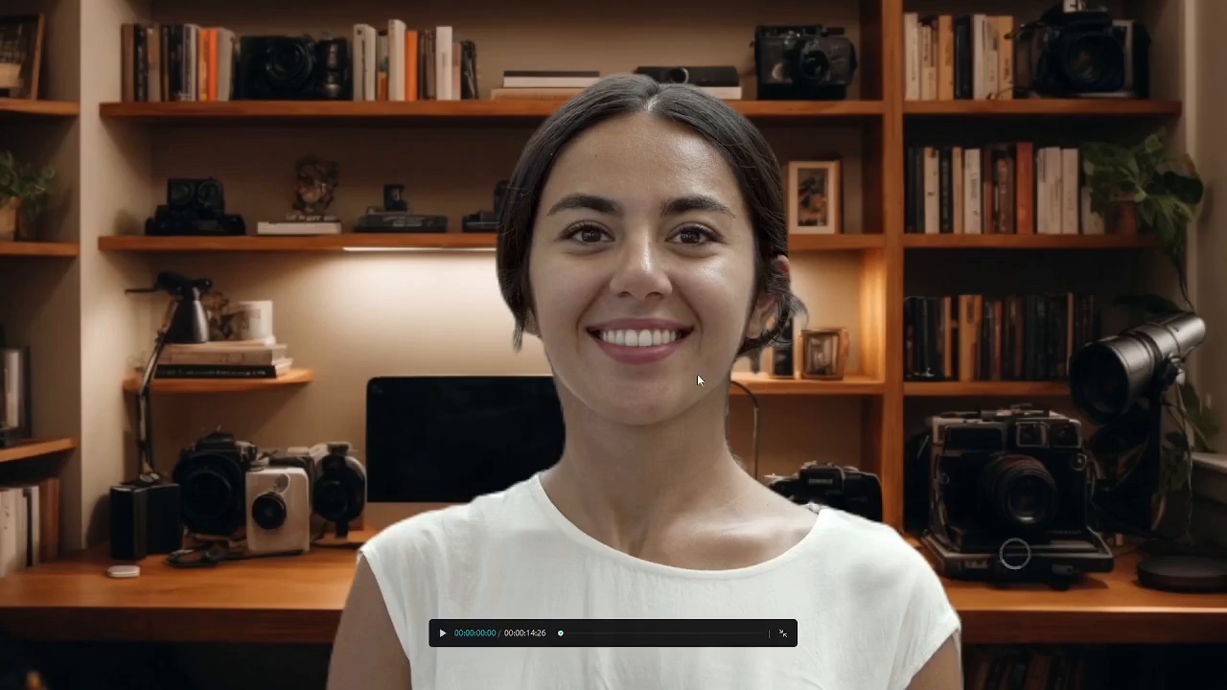
{"action": "key", "text": "Escape"}
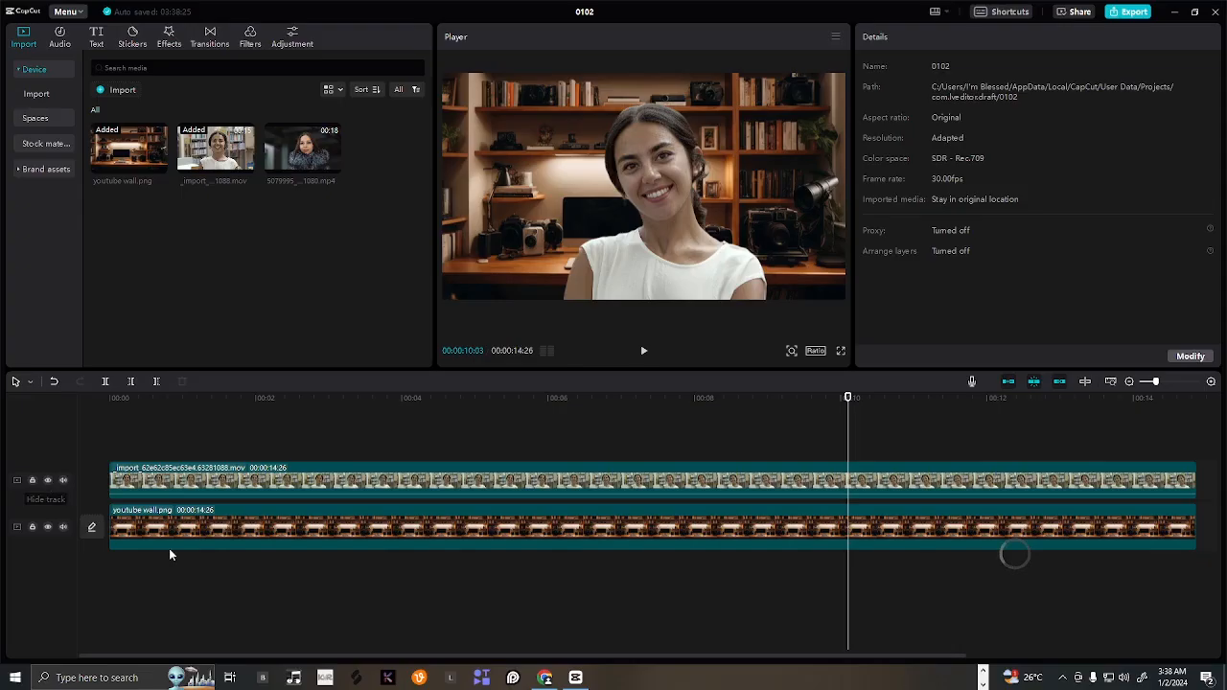
Search the video effects for "blur background" and add the Blur effect with the man in red at the timeline's start
{"action": "left_click", "coordinate": [237, 532]}
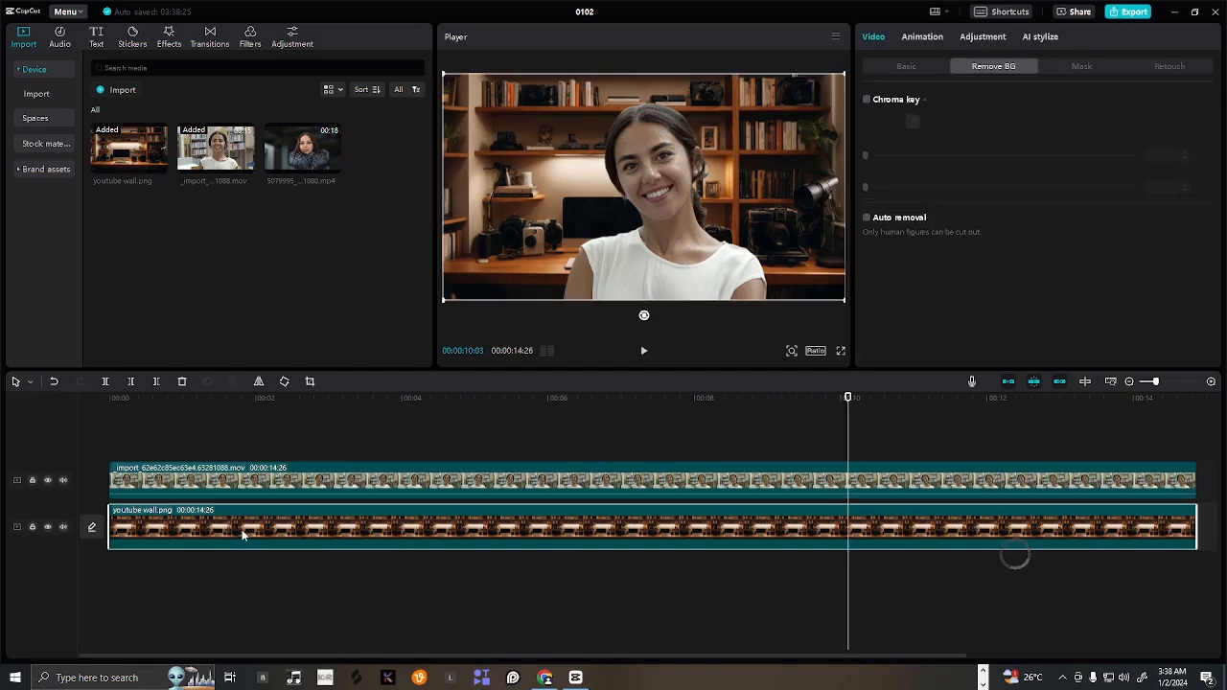
{"action": "key", "text": "Home"}
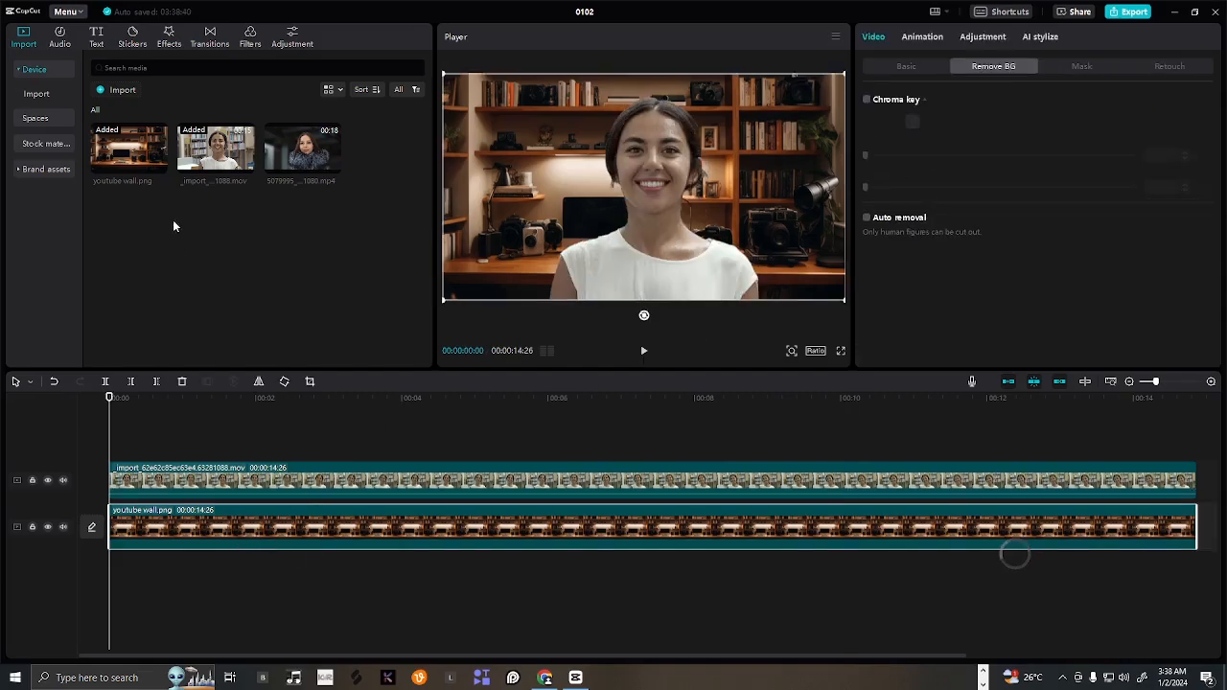
{"action": "left_click", "coordinate": [170, 39]}
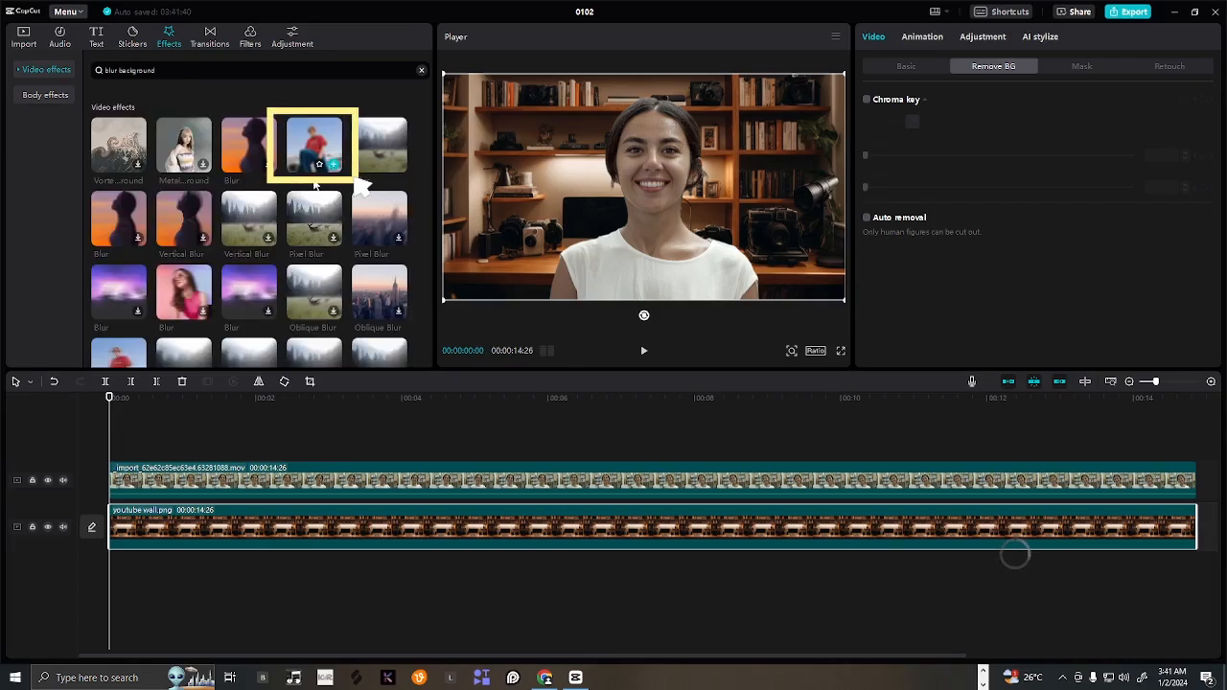
{"action": "left_click", "coordinate": [333, 166]}
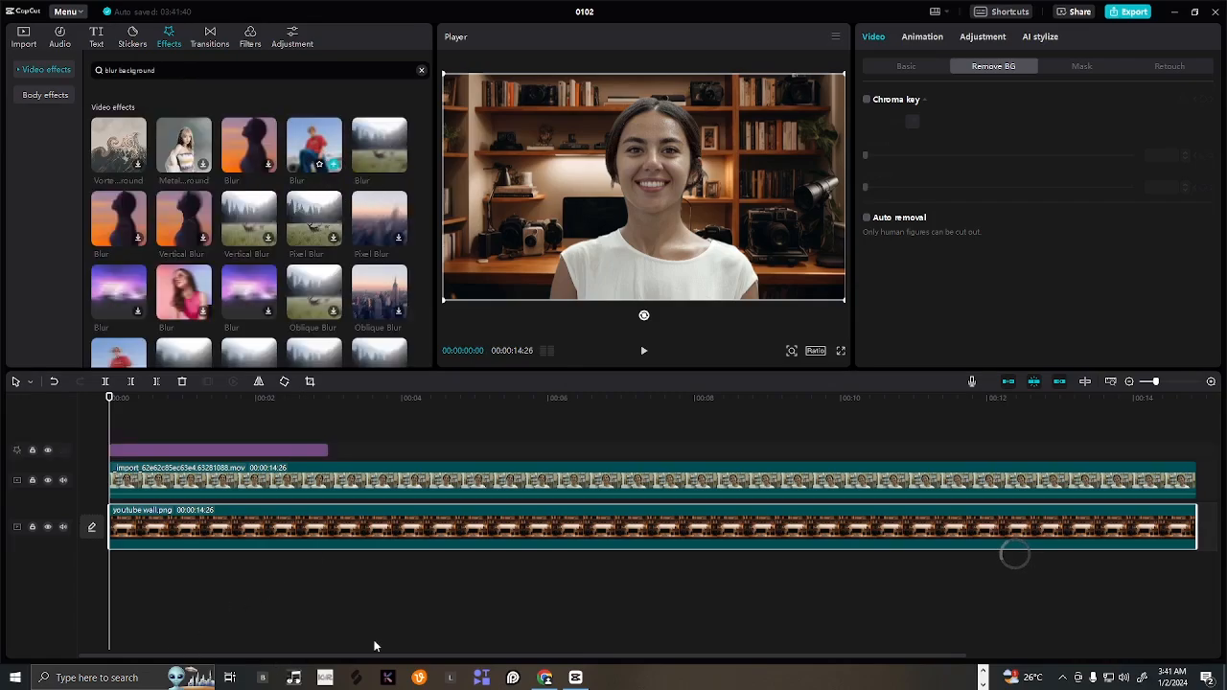
{"action": "left_click", "coordinate": [1129, 382]}
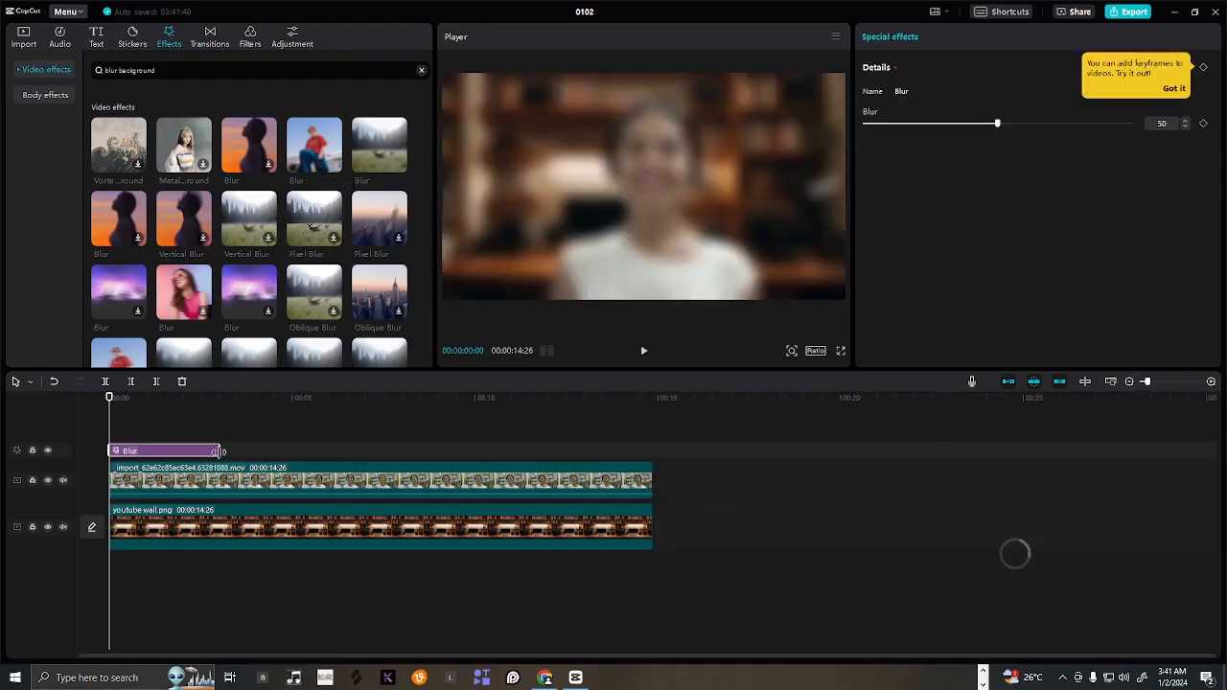
Extend the Blur effect to the full 00:00:14:26 length of the clips beneath it
{"action": "left_click_drag", "start_coordinate": [219, 451], "coordinate": [657, 456]}
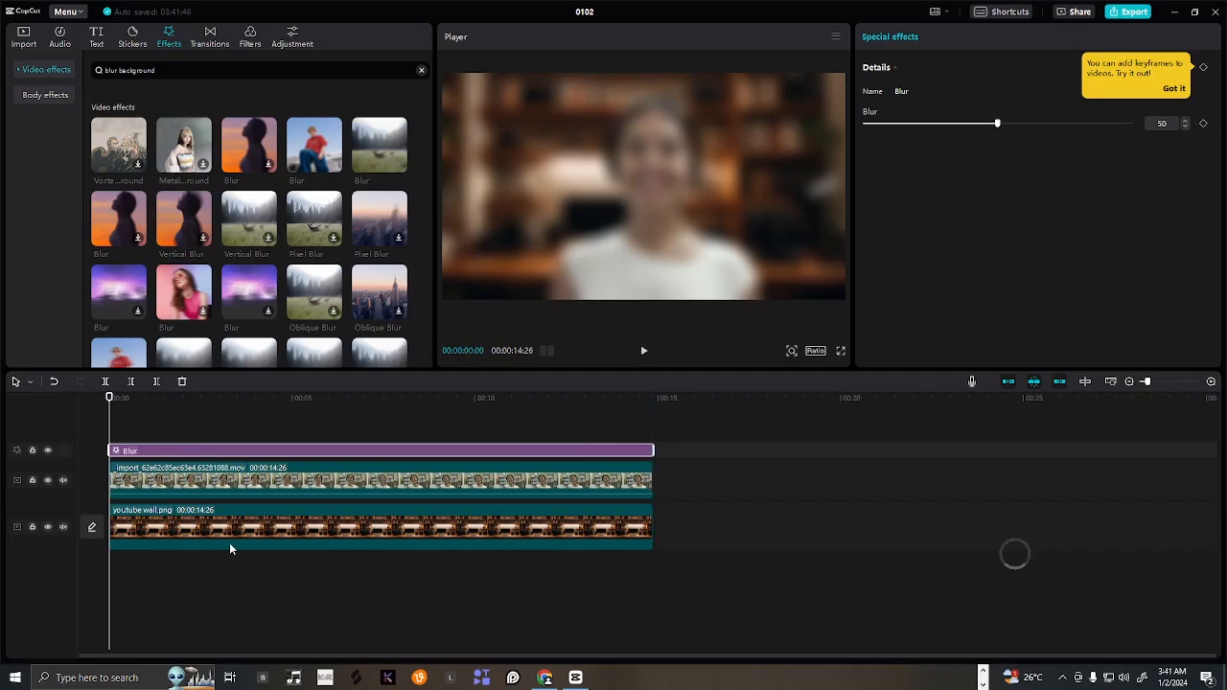
{"action": "left_click_drag", "start_coordinate": [193, 446], "coordinate": [196, 502]}
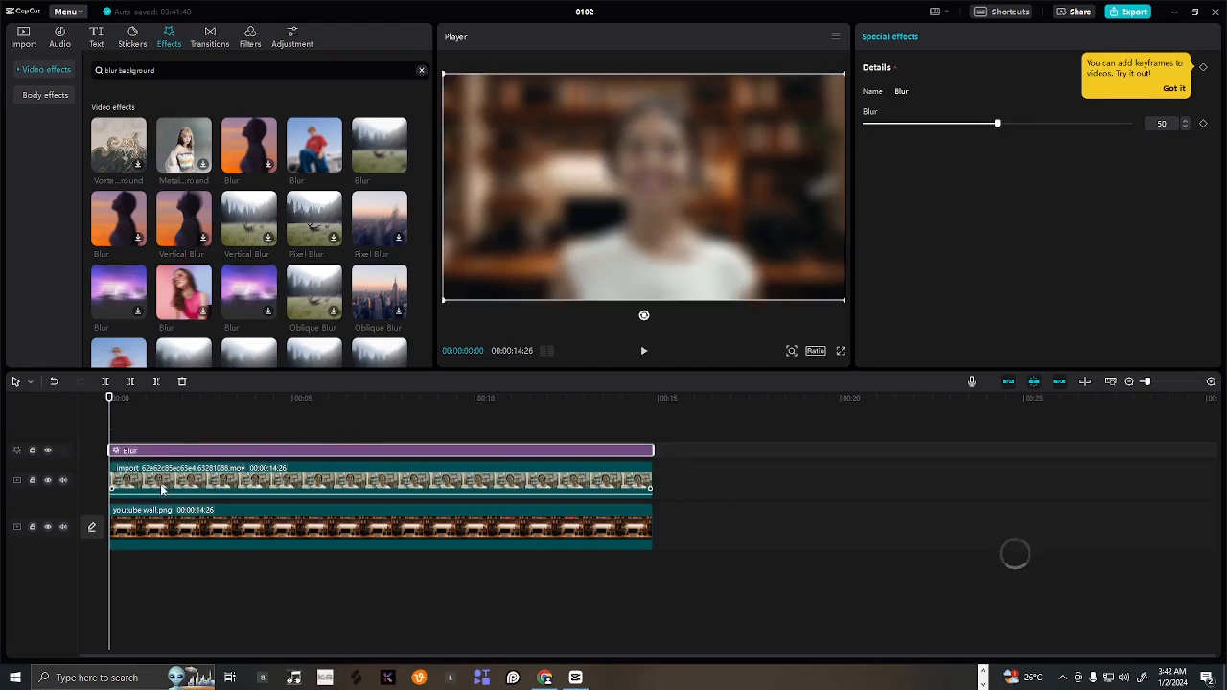
Move the woman's clip past the end of the wall image, and raise the wall image to the track directly under the Blur effect
{"action": "left_click_drag", "start_coordinate": [170, 493], "coordinate": [808, 487]}
{"action": "left_click", "coordinate": [542, 451]}
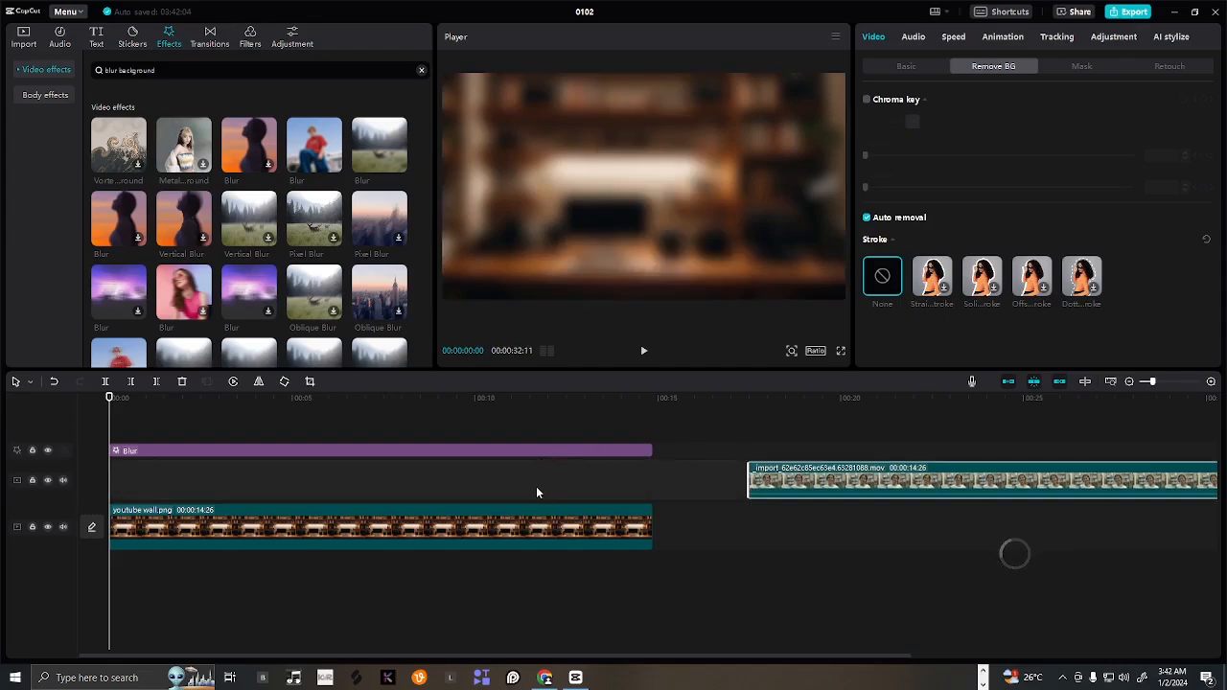
{"action": "left_click_drag", "start_coordinate": [507, 530], "coordinate": [505, 486]}
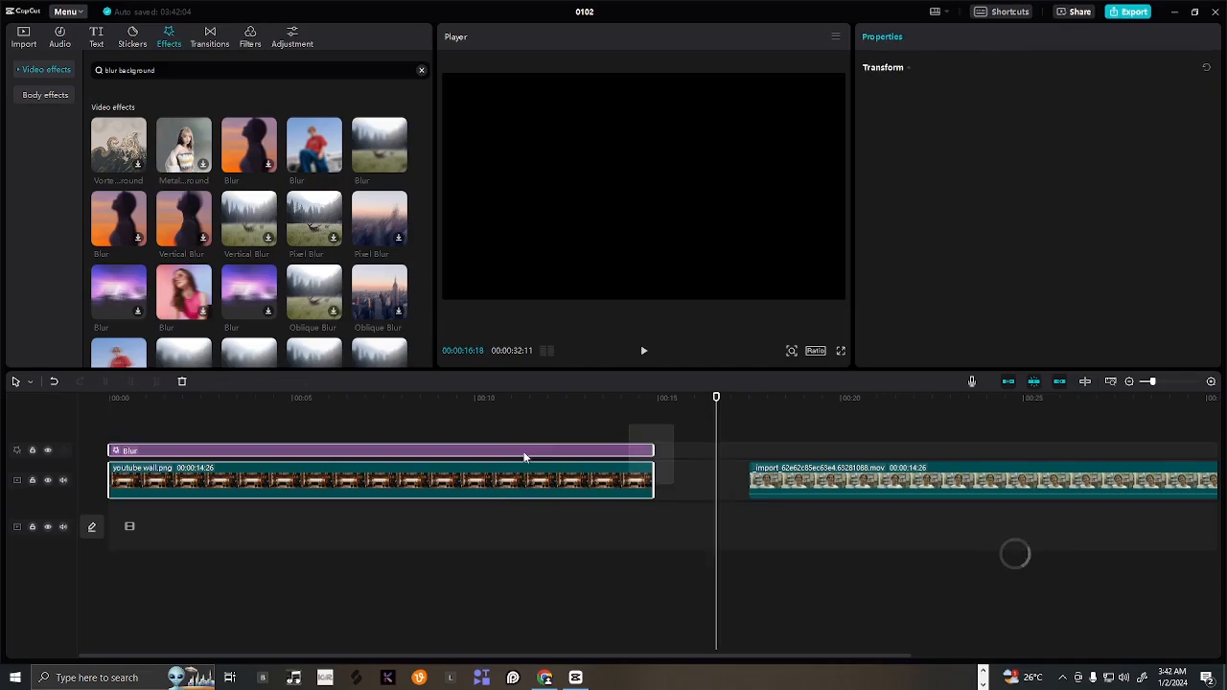
Lower the Blur effect's strength to about 23, and combine the effect with the wall image into a compound clip
{"action": "left_click", "coordinate": [528, 455]}
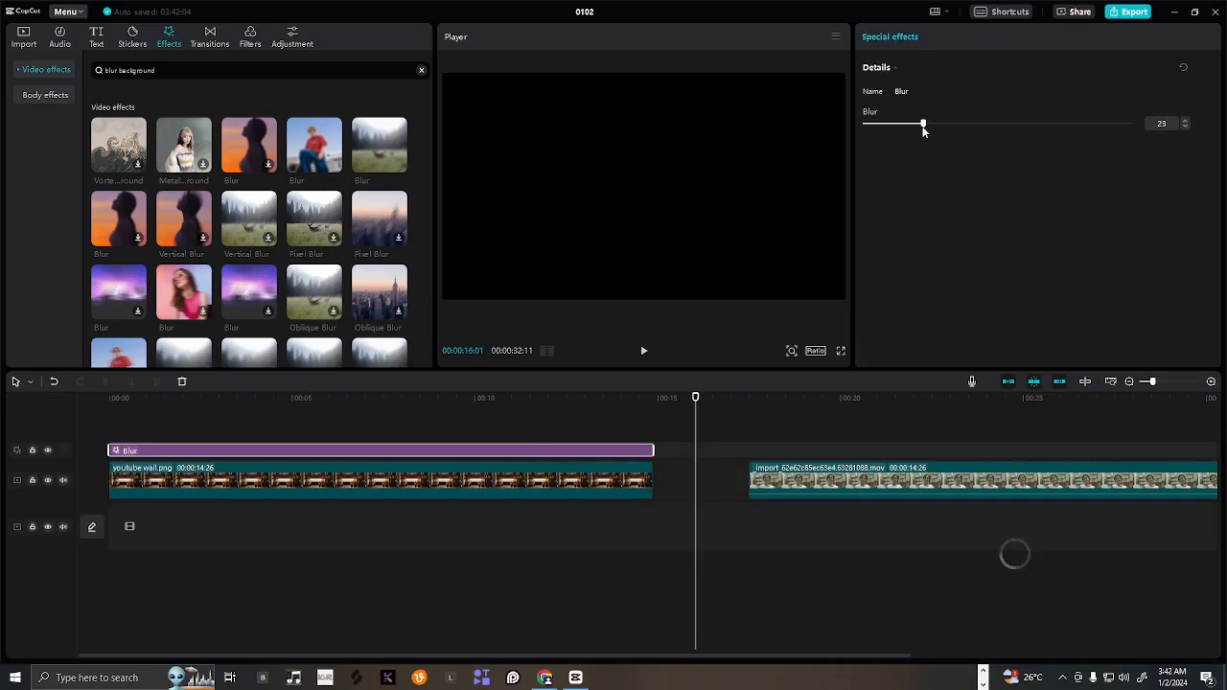
{"action": "left_click_drag", "start_coordinate": [923, 131], "coordinate": [918, 131]}
{"action": "left_click", "coordinate": [397, 479]}
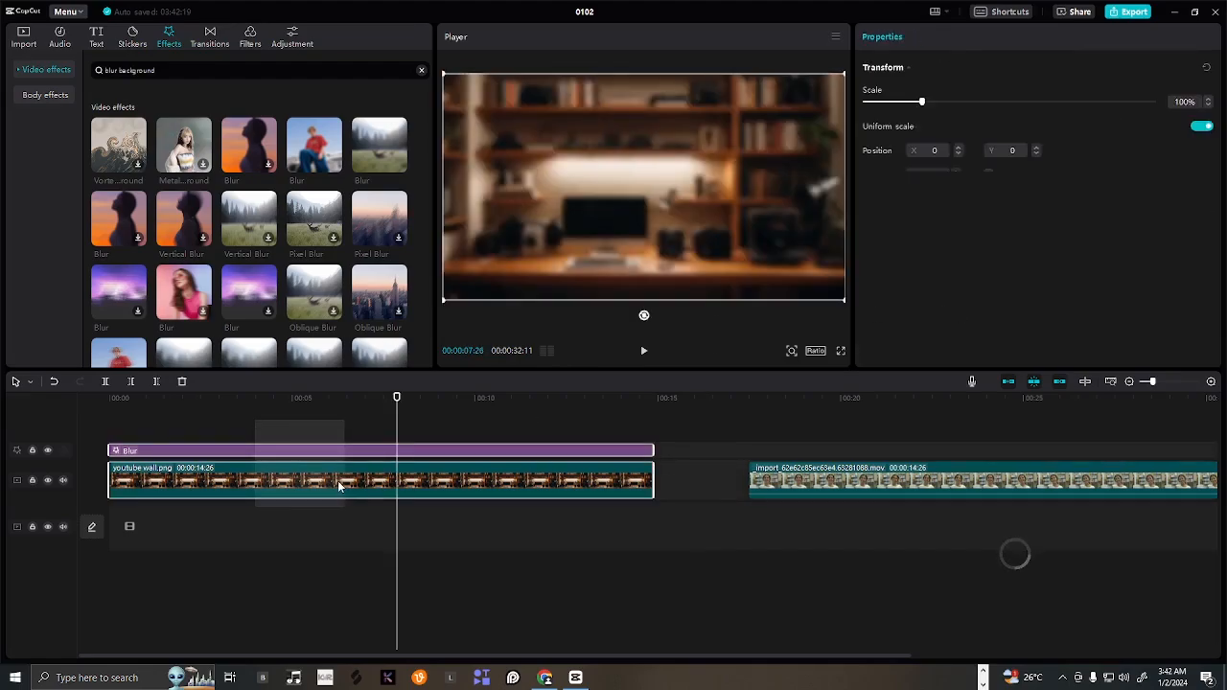
{"action": "right_click", "coordinate": [324, 484]}
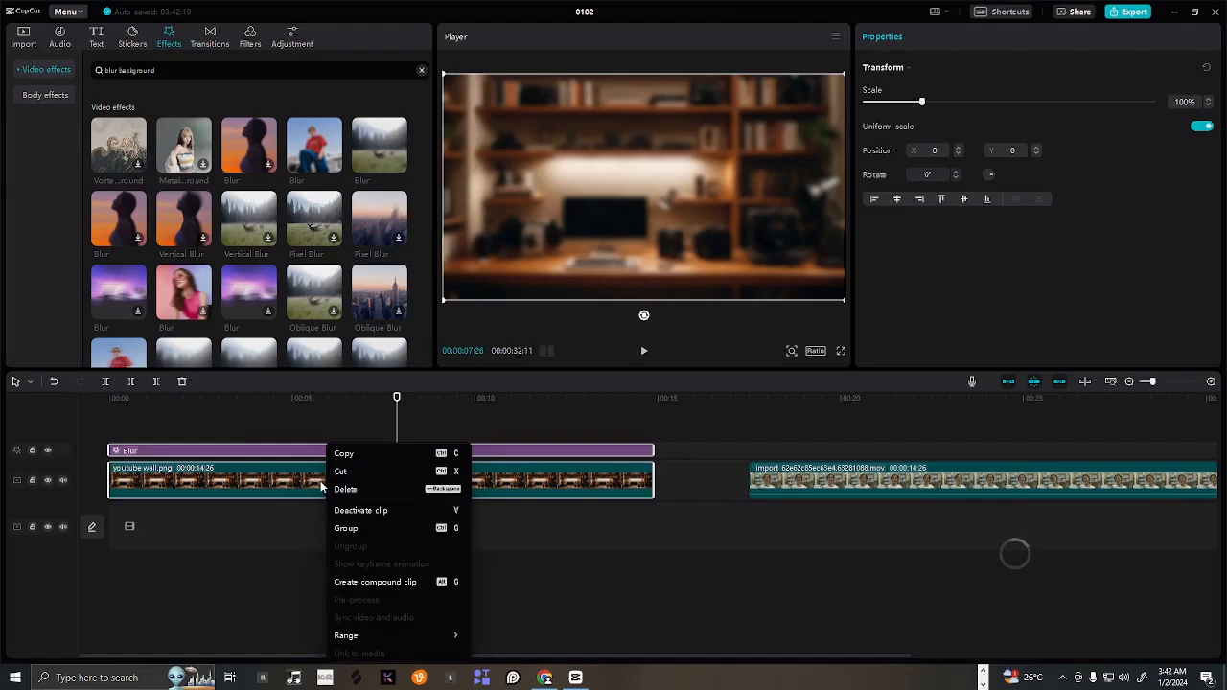
{"action": "left_click", "coordinate": [429, 585]}
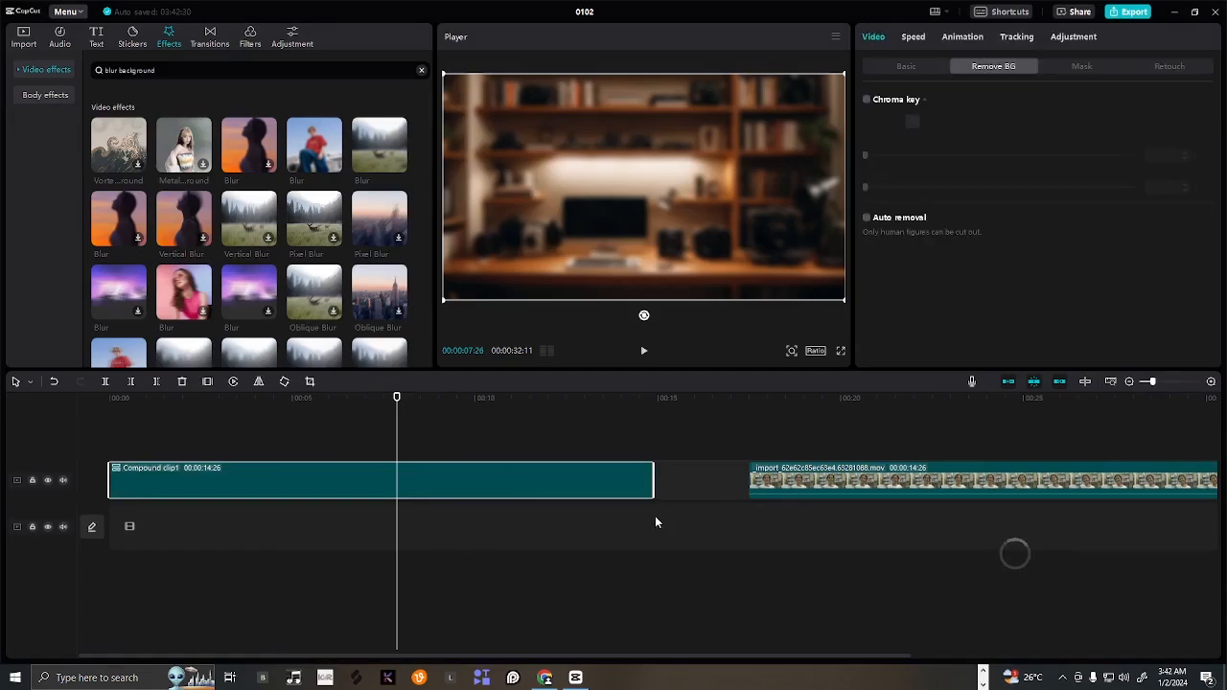
Place the woman's clip on a track above the compound clip at the timeline's start, and check the composite around 00:00:06:11
{"action": "left_click", "coordinate": [673, 445]}
{"action": "left_click_drag", "start_coordinate": [818, 479], "coordinate": [176, 451]}
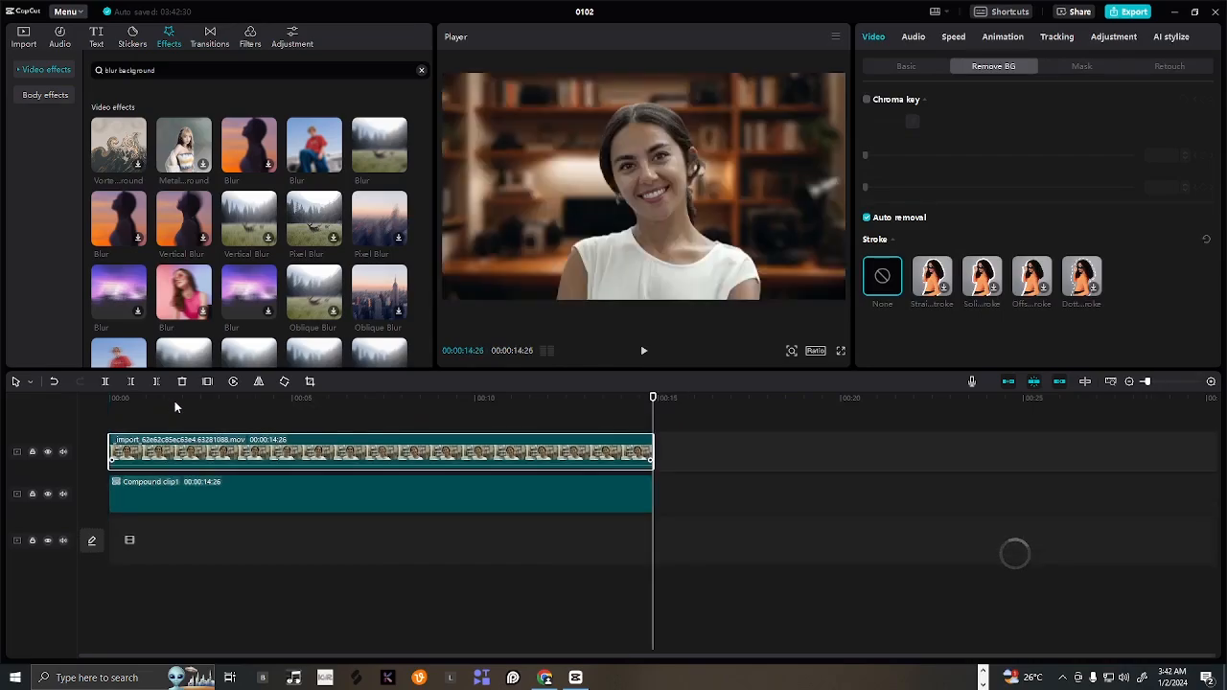
{"action": "left_click", "coordinate": [342, 400]}
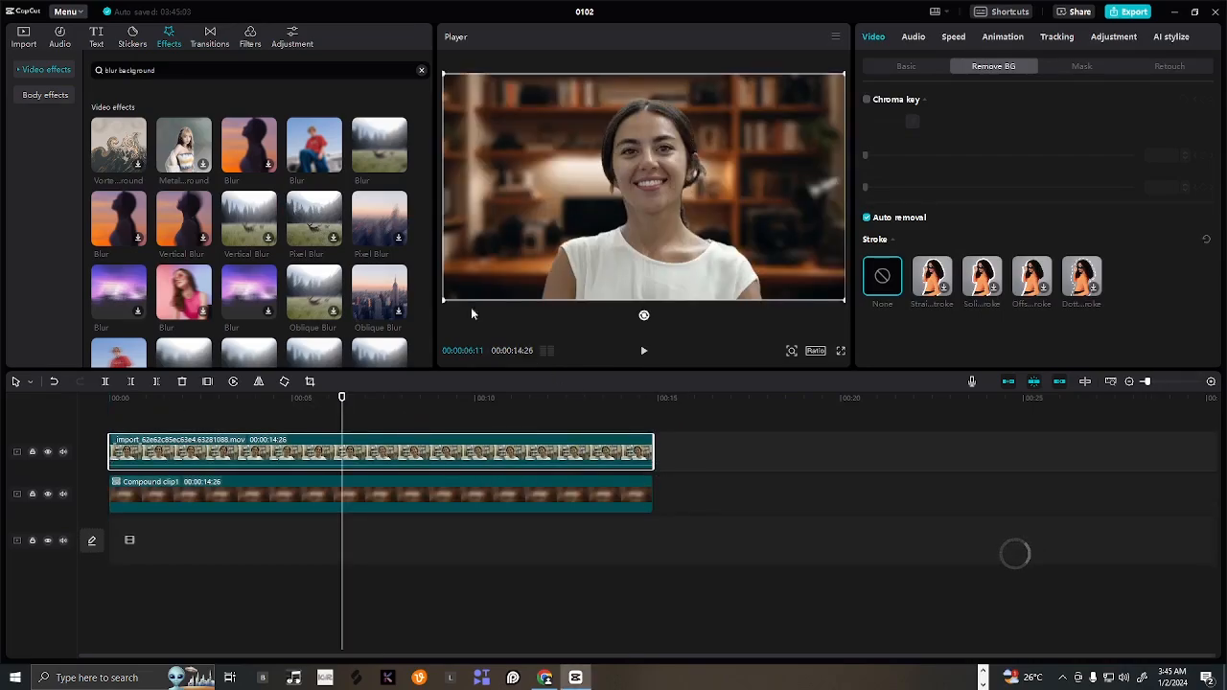
Add the Matte Highlights filter to the timeline from 00:00:00:00, above the woman's clip
{"action": "left_click", "coordinate": [249, 34]}
{"action": "key", "text": "Home"}
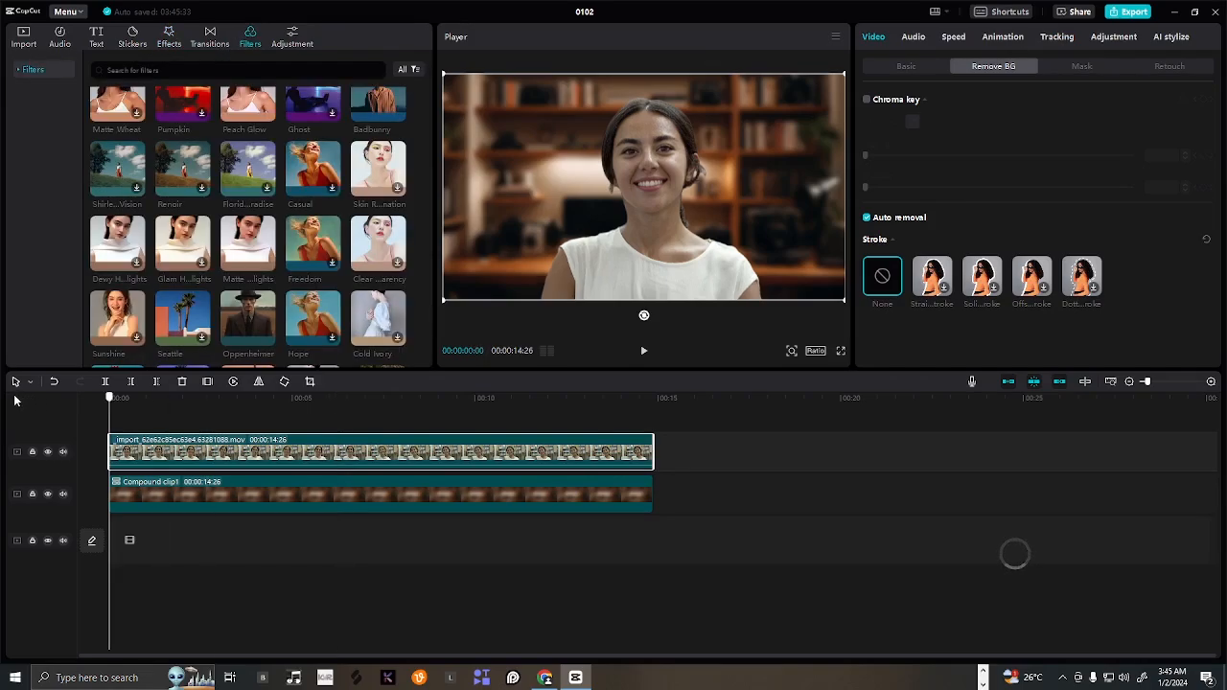
{"action": "left_click", "coordinate": [249, 252]}
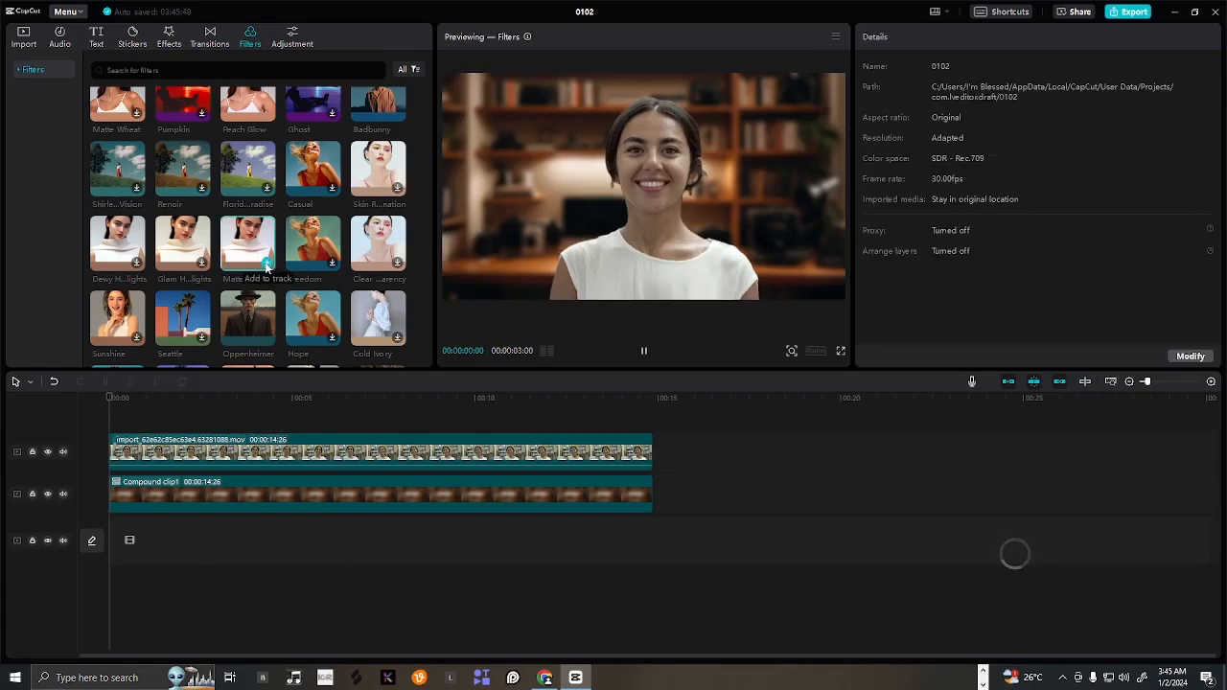
{"action": "left_click", "coordinate": [267, 265]}
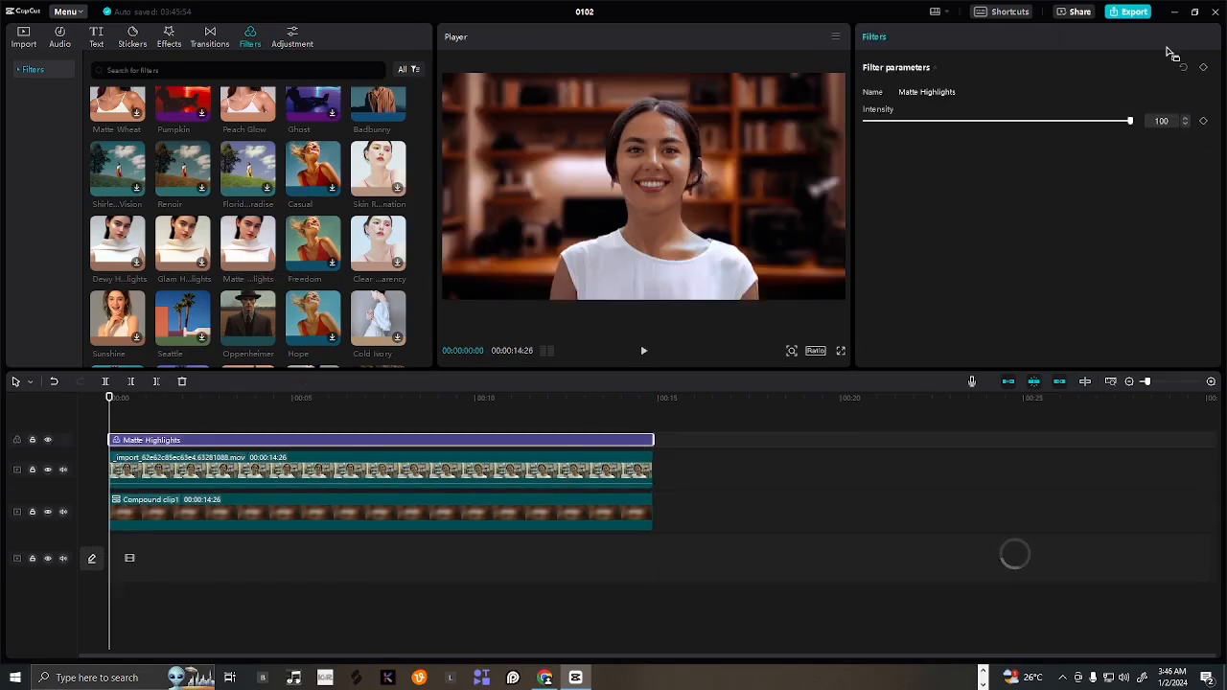
Lower the Matte Highlights filter's intensity to roughly three quarters and preview the composite in full screen
{"action": "left_click_drag", "start_coordinate": [1129, 120], "coordinate": [1062, 121]}
{"action": "left_click", "coordinate": [841, 351]}
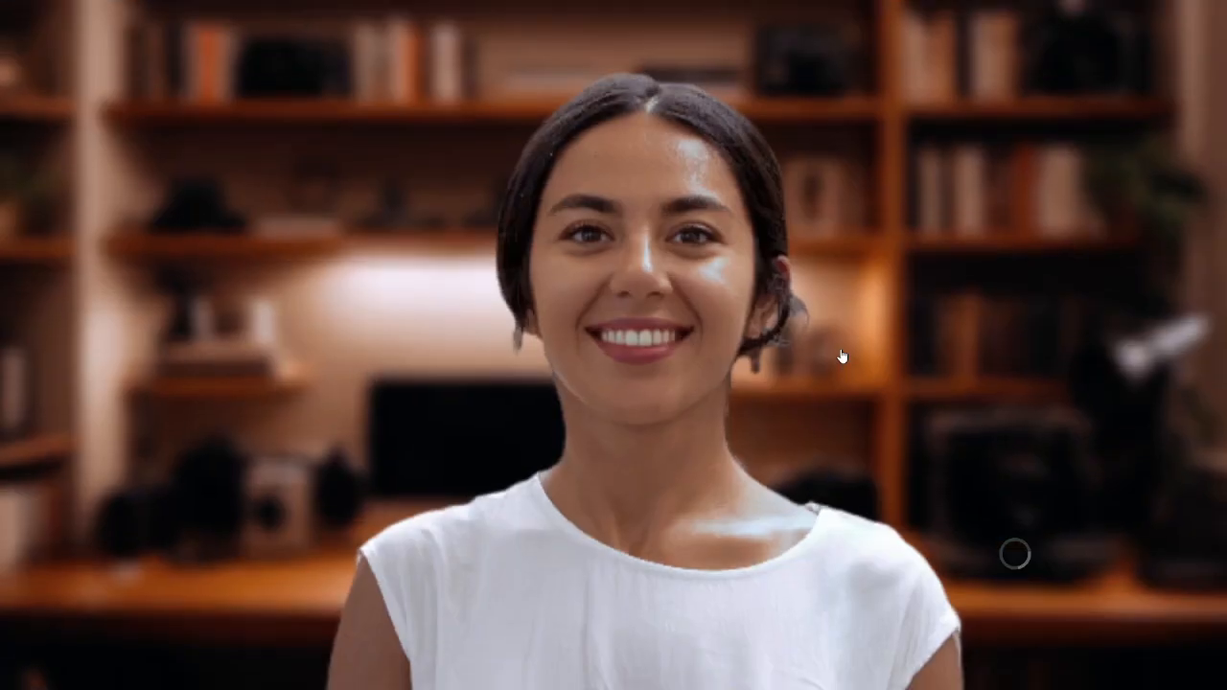